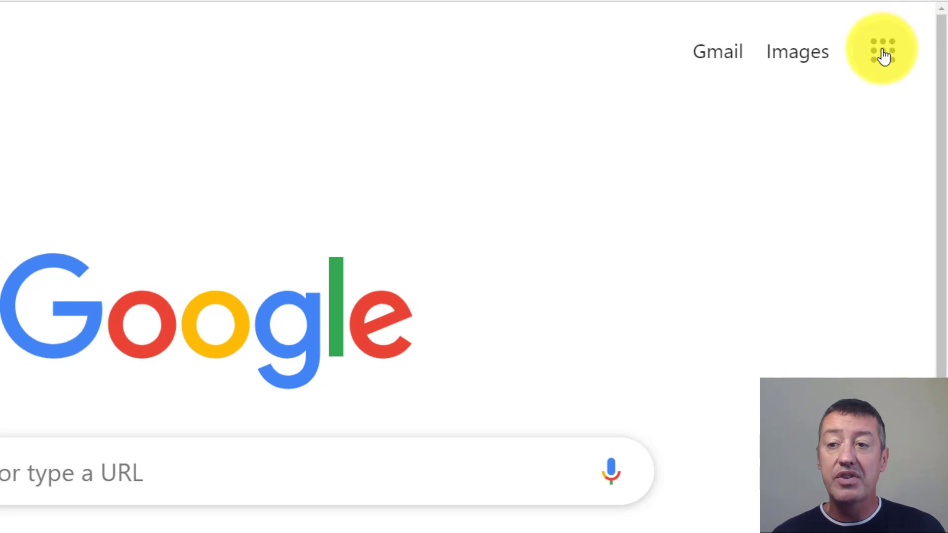
# - Go to Google Drive and create a new blank Google Form there
pyautogui.click(882, 52)
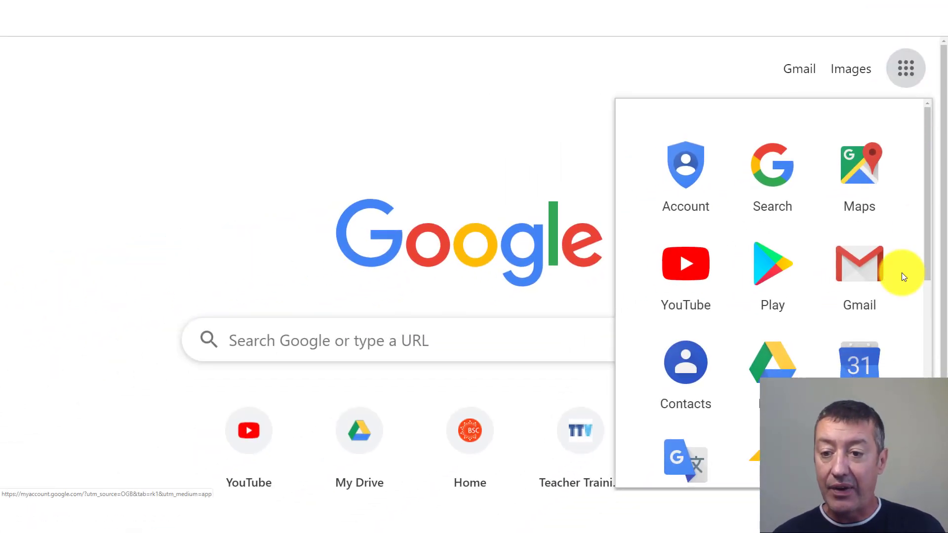
pyautogui.click(768, 363)
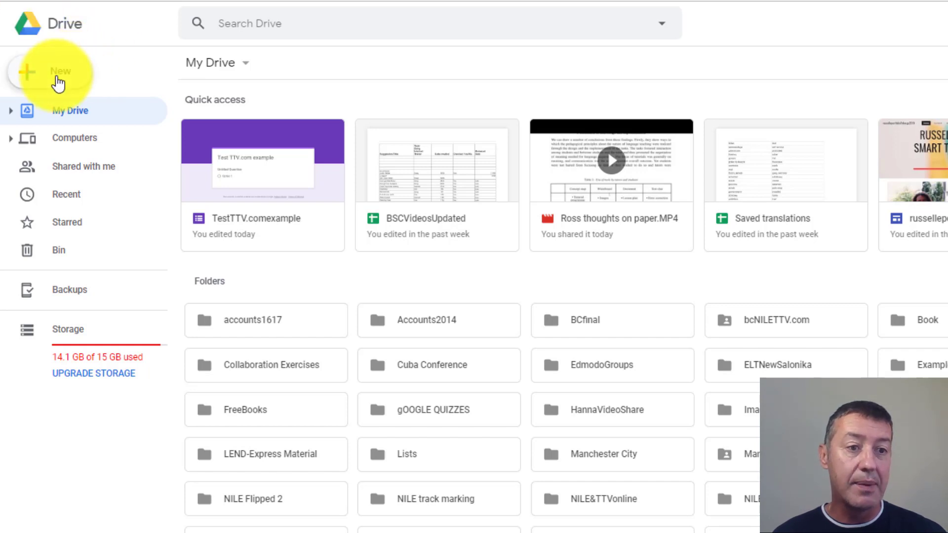
pyautogui.click(59, 77)
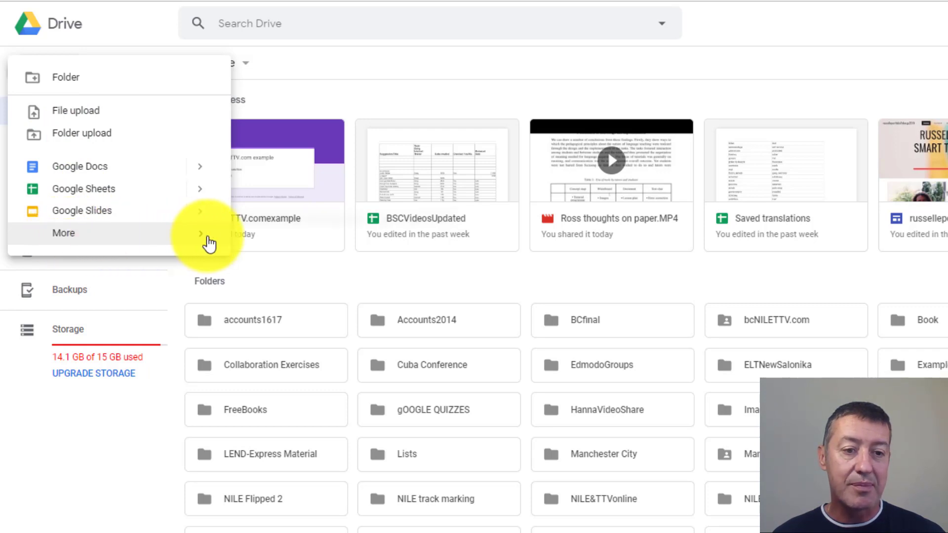
pyautogui.click(206, 243)
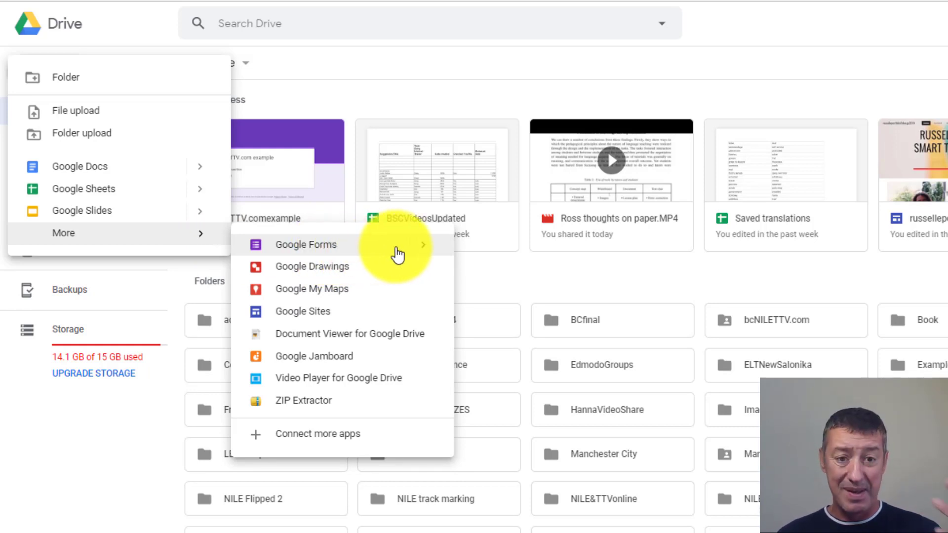
pyautogui.moveTo(422, 254)
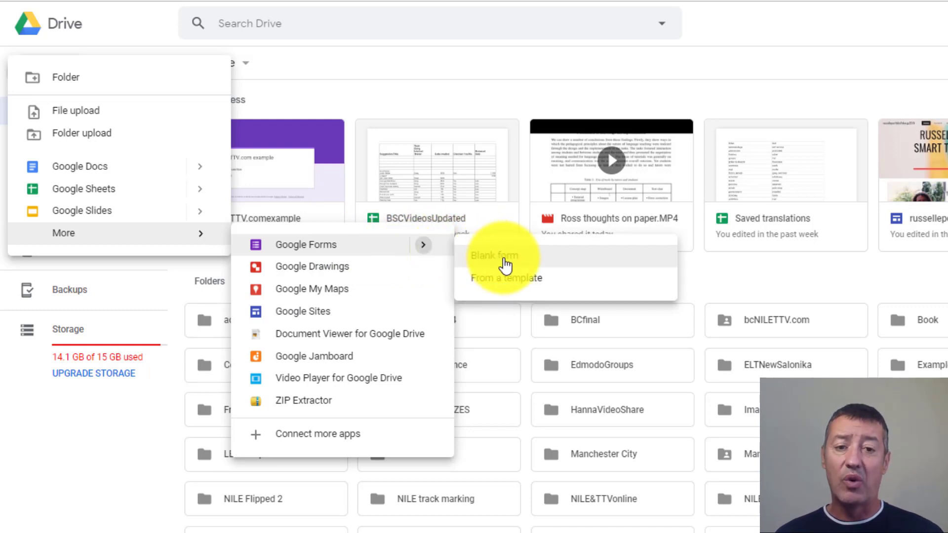
pyautogui.click(505, 266)
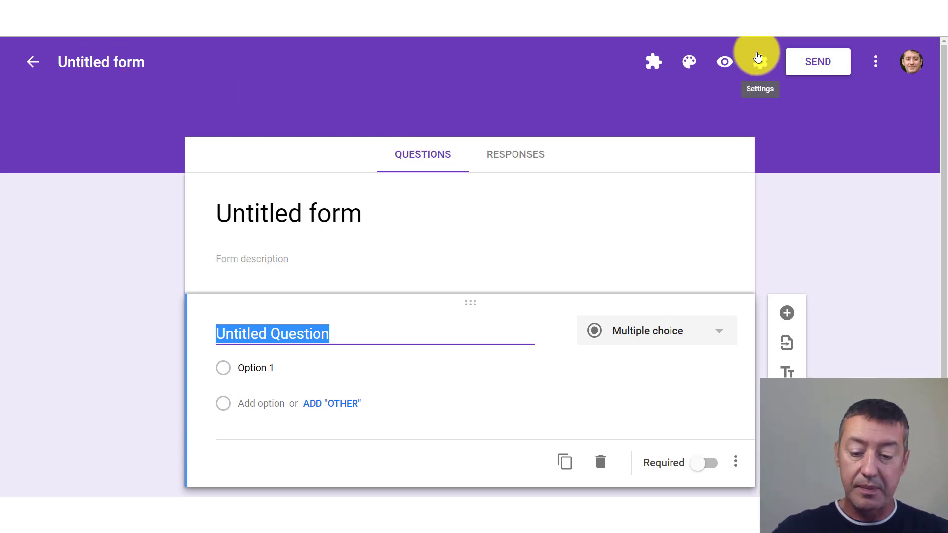
# - Replace the form's default title with "Test 1 TTV"
pyautogui.click(365, 213)
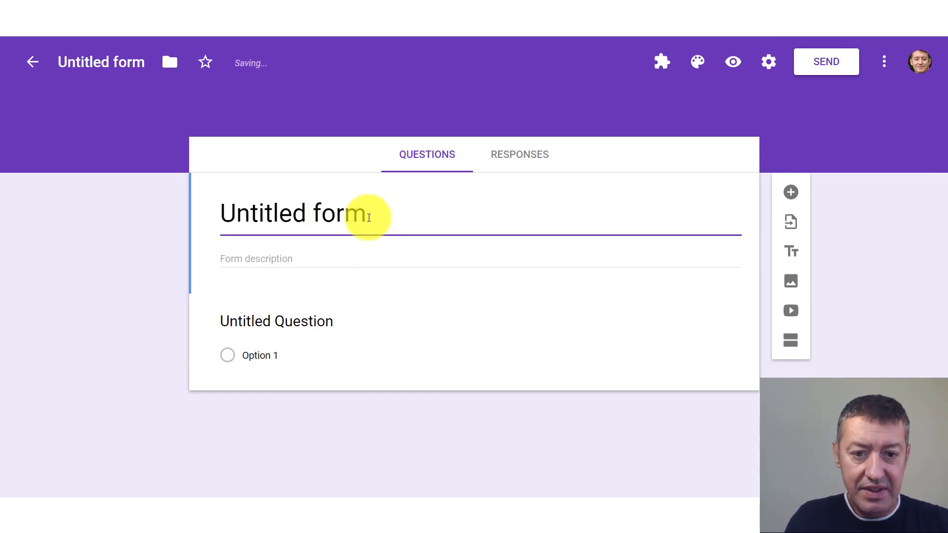
pyautogui.press('BackSpace')
pyautogui.press('BackSpace')
pyautogui.press('BackSpace')
pyautogui.press('BackSpace')
pyautogui.press('BackSpace')
pyautogui.press('BackSpace')
pyautogui.press('BackSpace')
pyautogui.press('BackSpace')
pyautogui.press('BackSpace')
pyautogui.press('BackSpace')
pyautogui.press('BackSpace')
pyautogui.press('BackSpace')
pyautogui.press('BackSpace')
pyautogui.write('Tes')
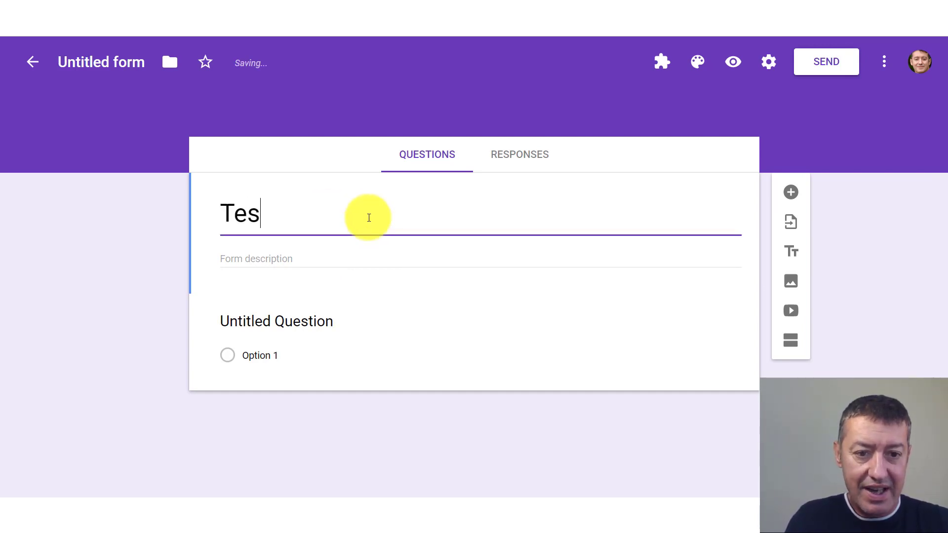
pyautogui.write('t 1 TTV')
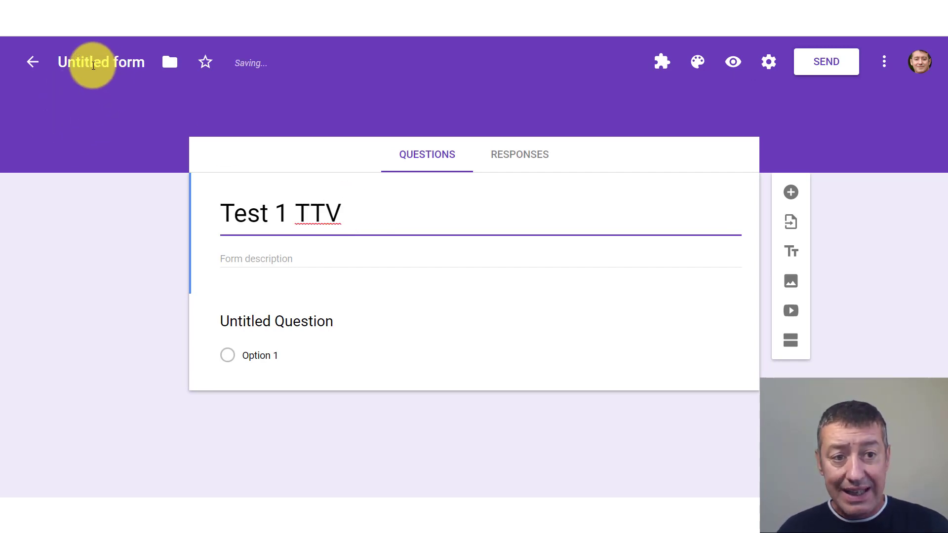
# - Rename the form's file as "Test1TTV", without any spaces
pyautogui.click(91, 63)
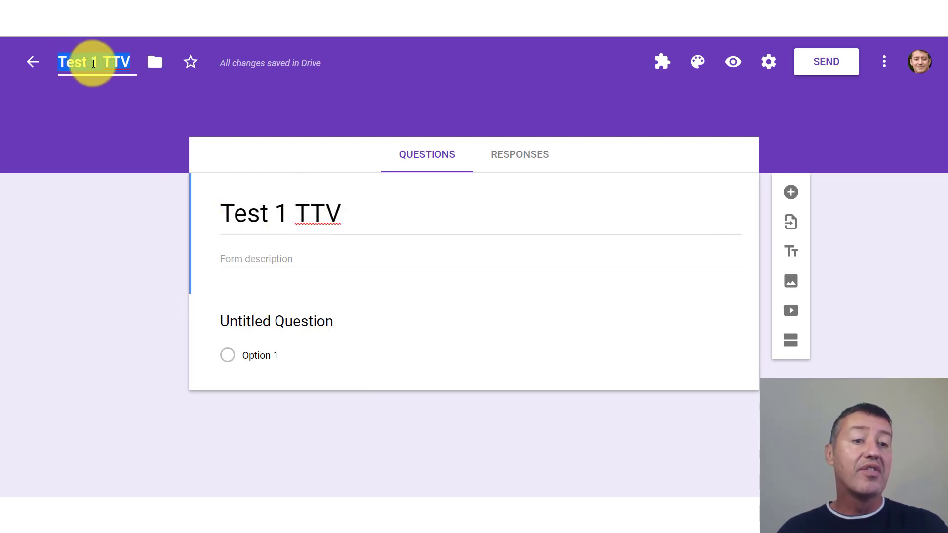
pyautogui.click(91, 60)
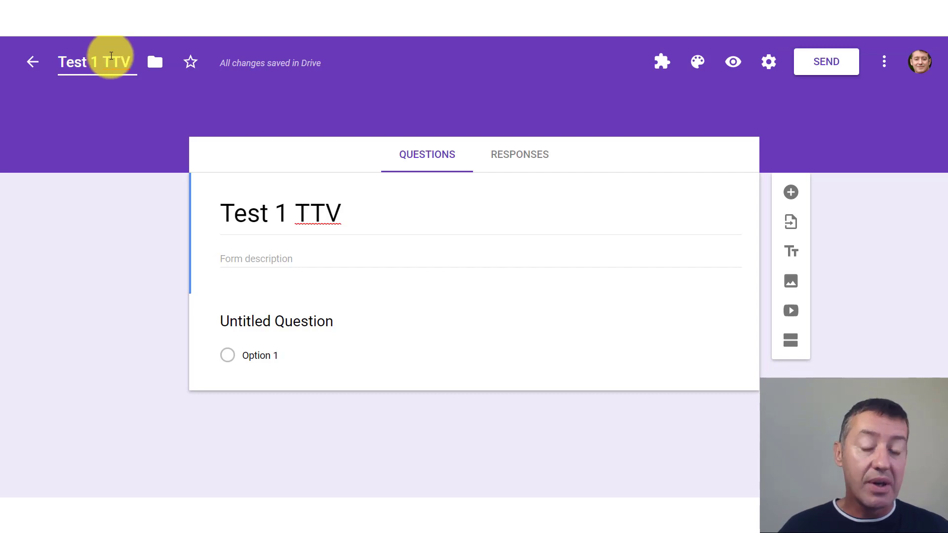
pyautogui.press('BackSpace')
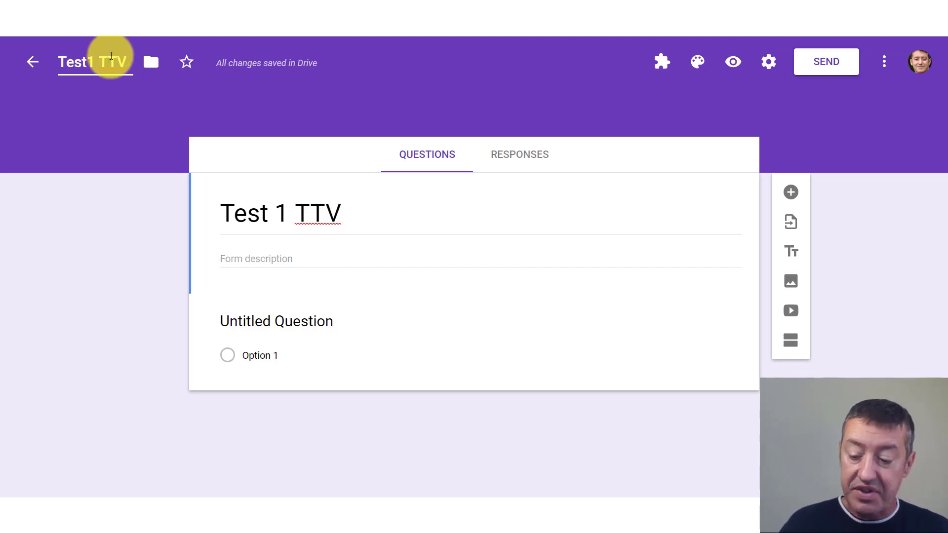
pyautogui.press('Right')
pyautogui.press('BackSpace')
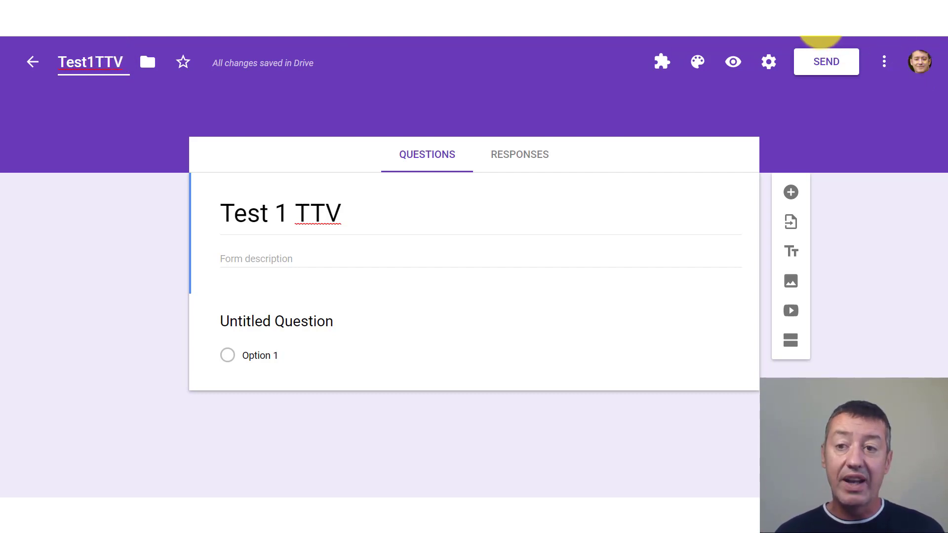
# - Make the form a quiz in its settings, with marks released immediately after each submission, and save the settings
pyautogui.click(770, 62)
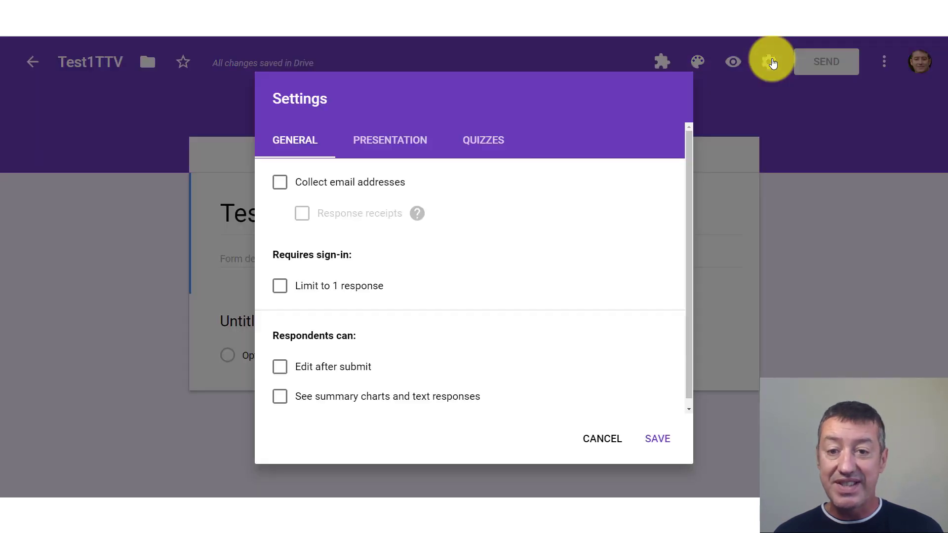
pyautogui.click(479, 142)
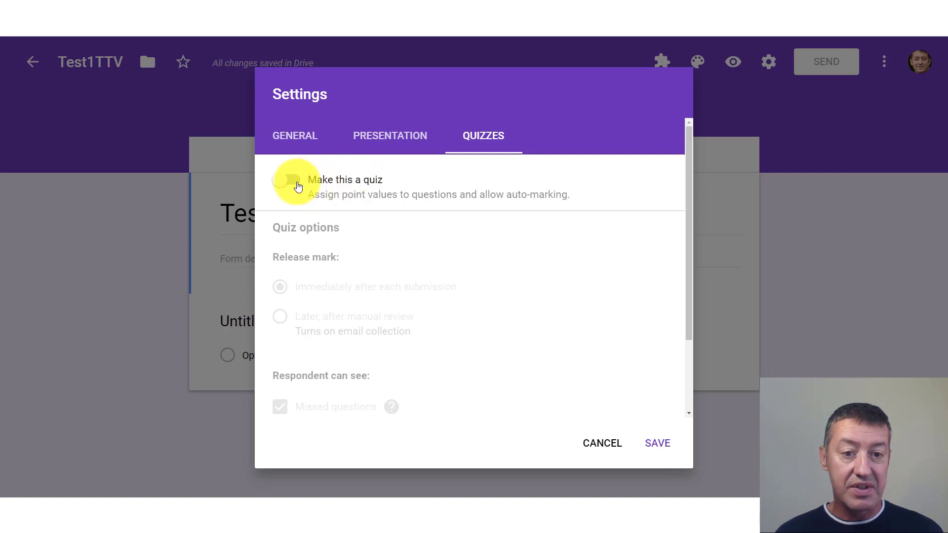
pyautogui.click(297, 186)
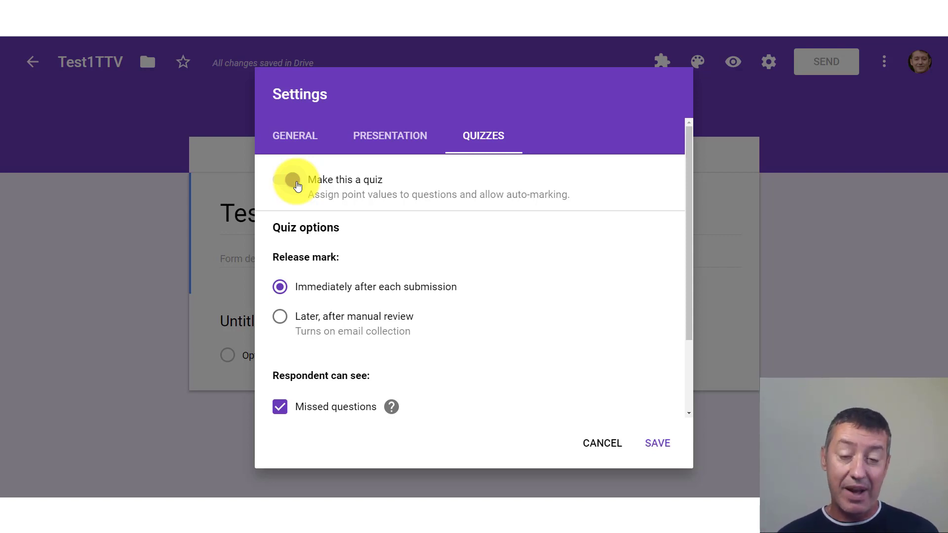
pyautogui.click(297, 186)
pyautogui.click(293, 184)
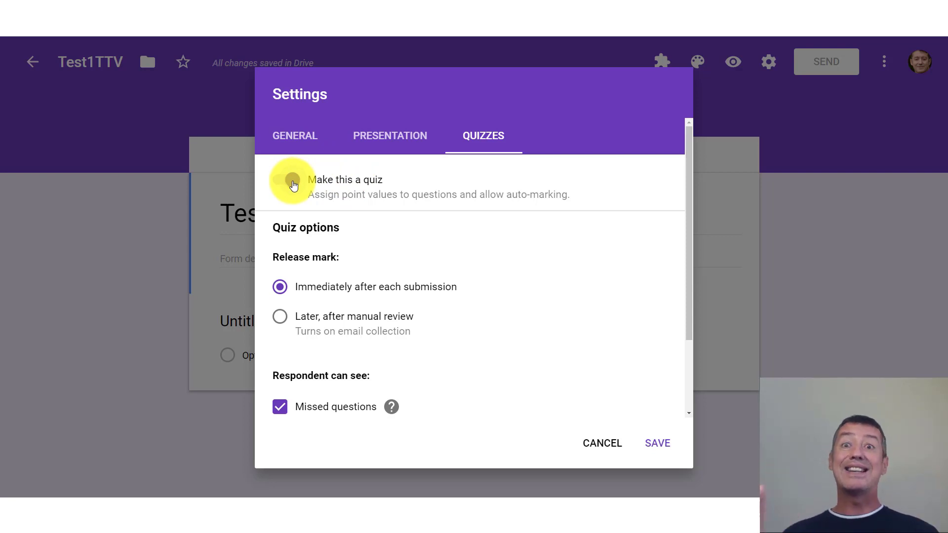
pyautogui.click(294, 185)
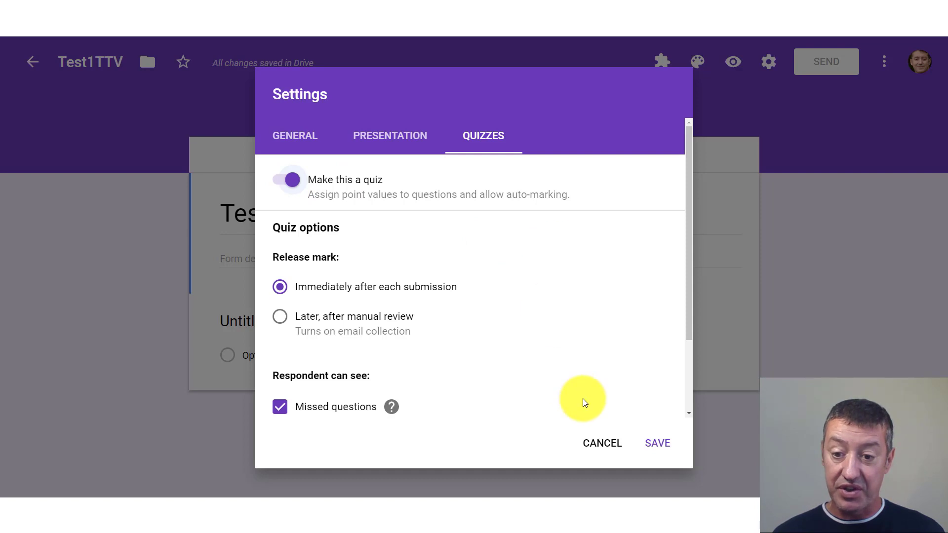
pyautogui.click(658, 445)
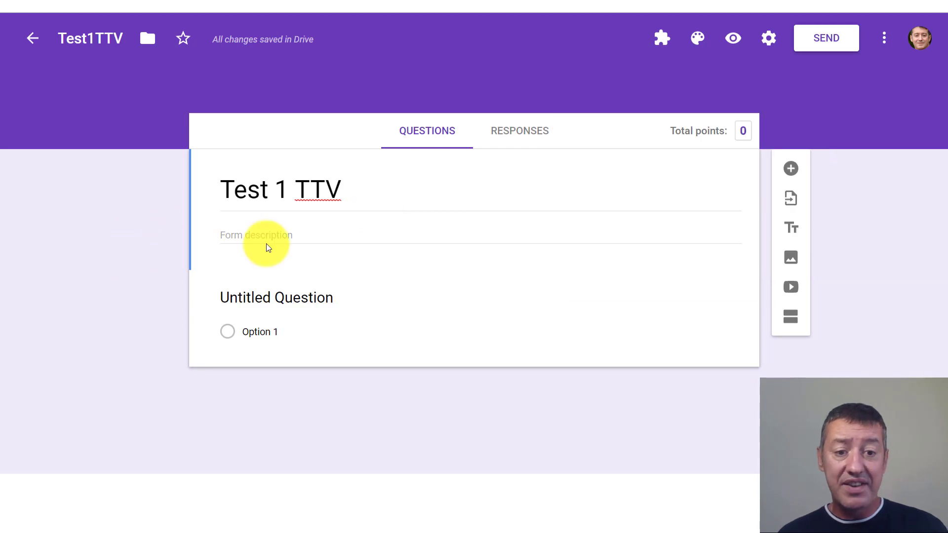
# - Copy the biography's opening paragraph from the educational technologist's website, up to the subscribers sentence, into the form description
pyautogui.click(235, 236)
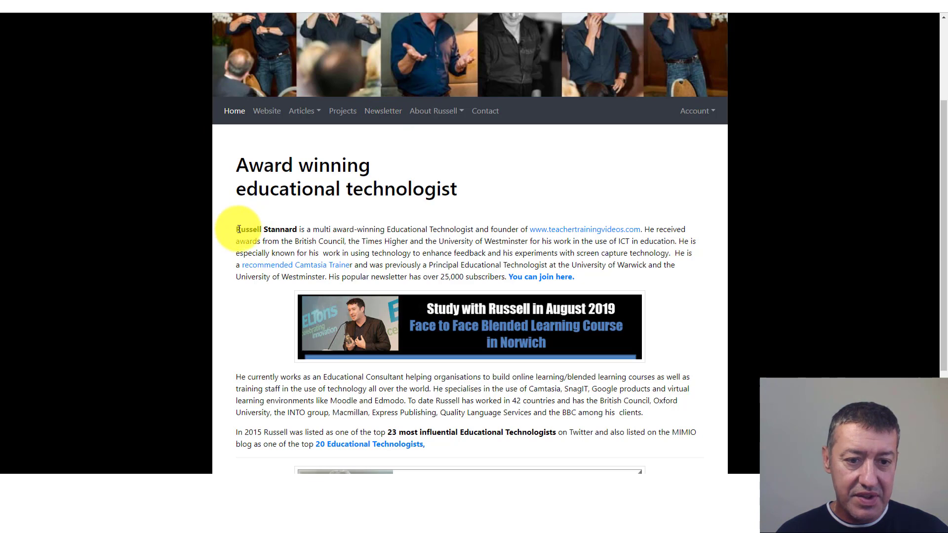
pyautogui.moveTo(238, 229); pyautogui.dragTo(505, 275)
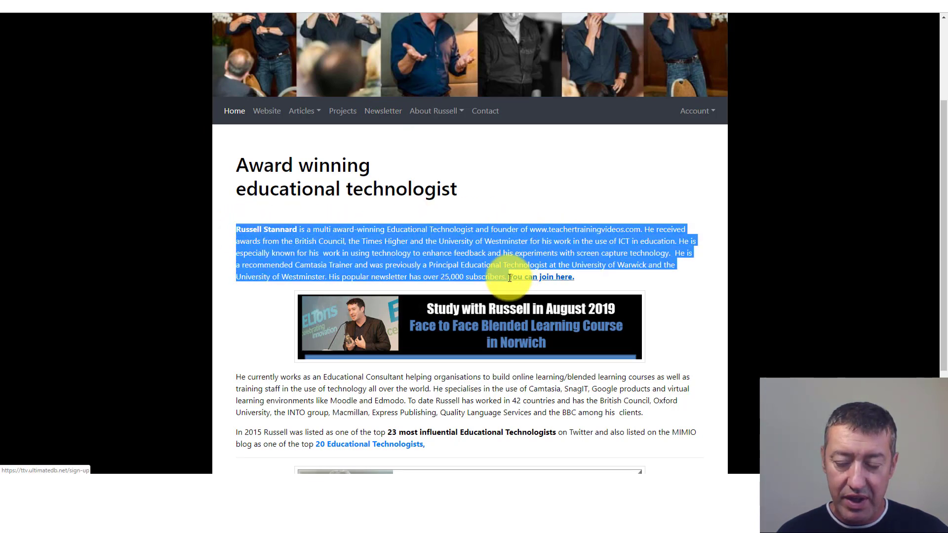
pyautogui.rightClick(492, 244)
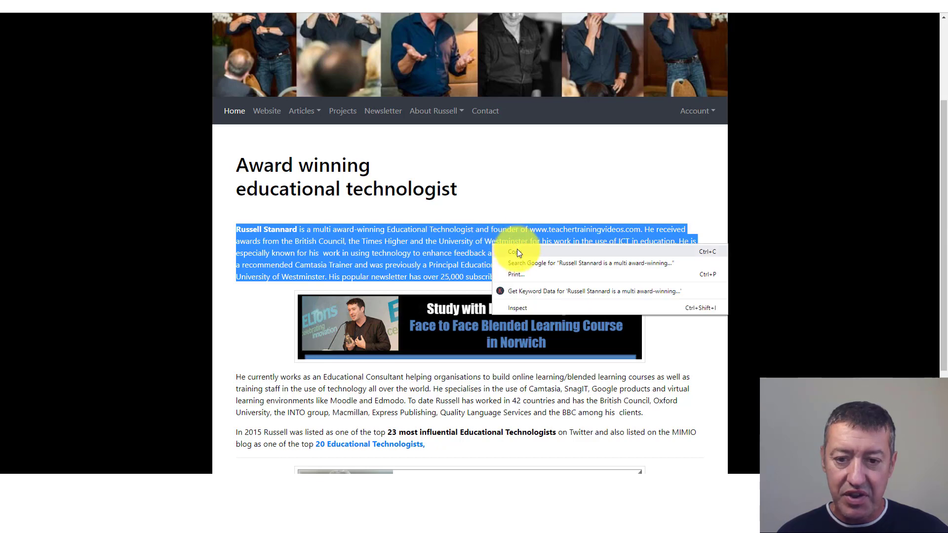
pyautogui.click(517, 248)
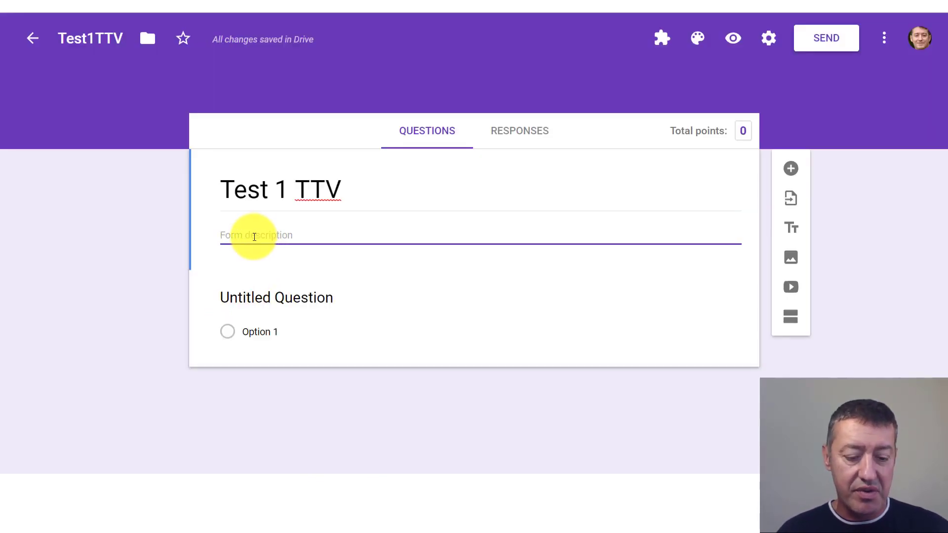
pyautogui.hotkey('ctrl', 'v')
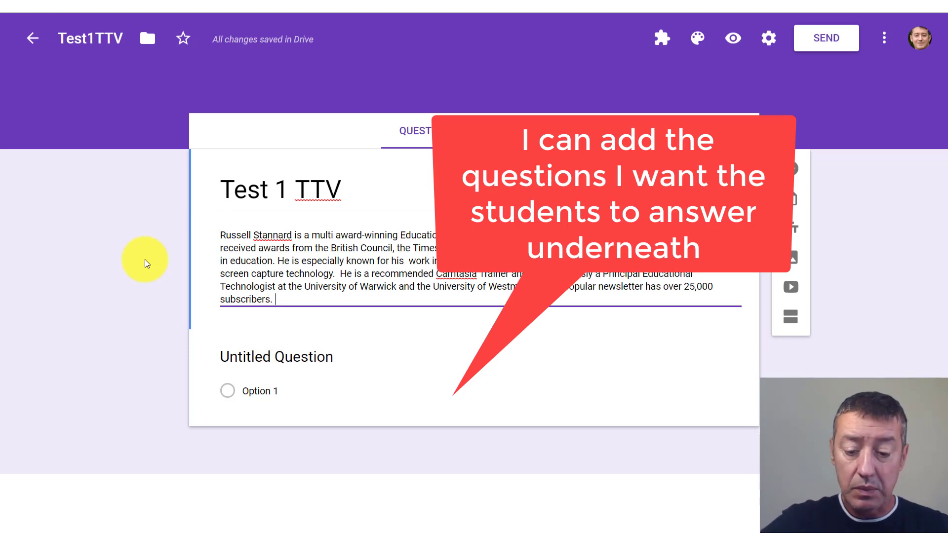
# - Make the first question ask what the person in the text does, with "He is an artist" as its first answer option
pyautogui.press('Tab')
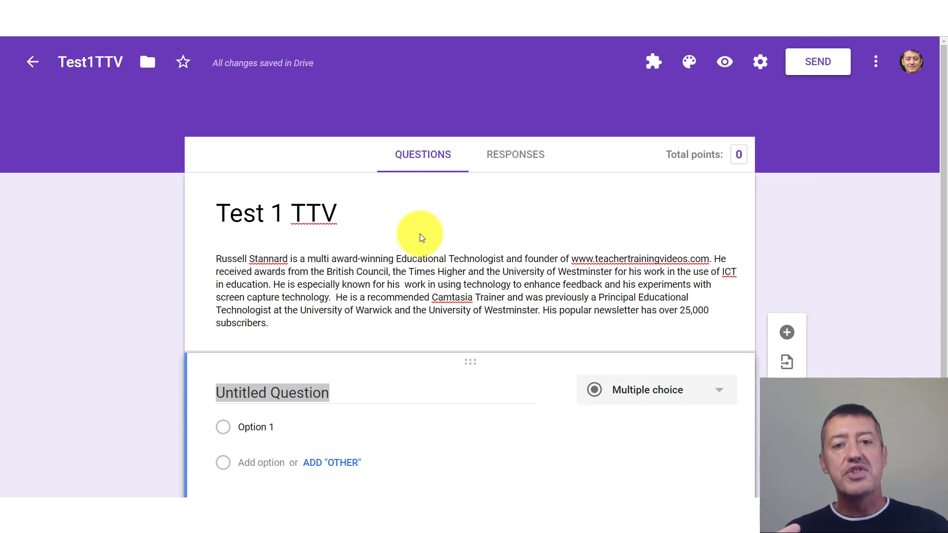
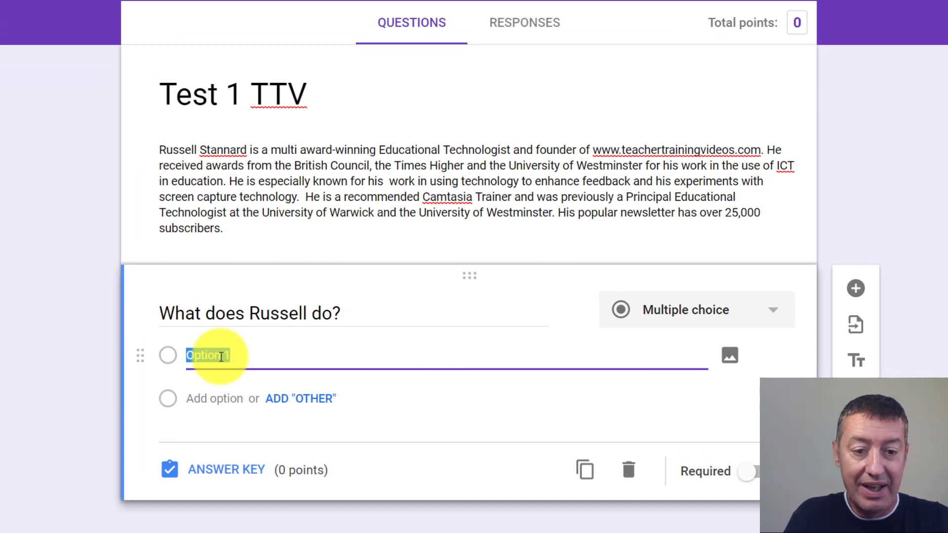
pyautogui.write('He is ')
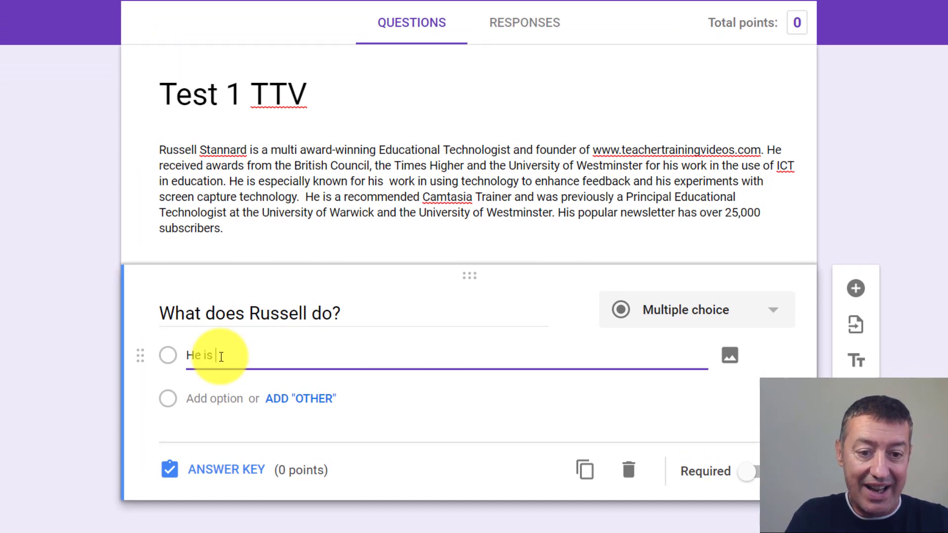
pyautogui.write('an artis')
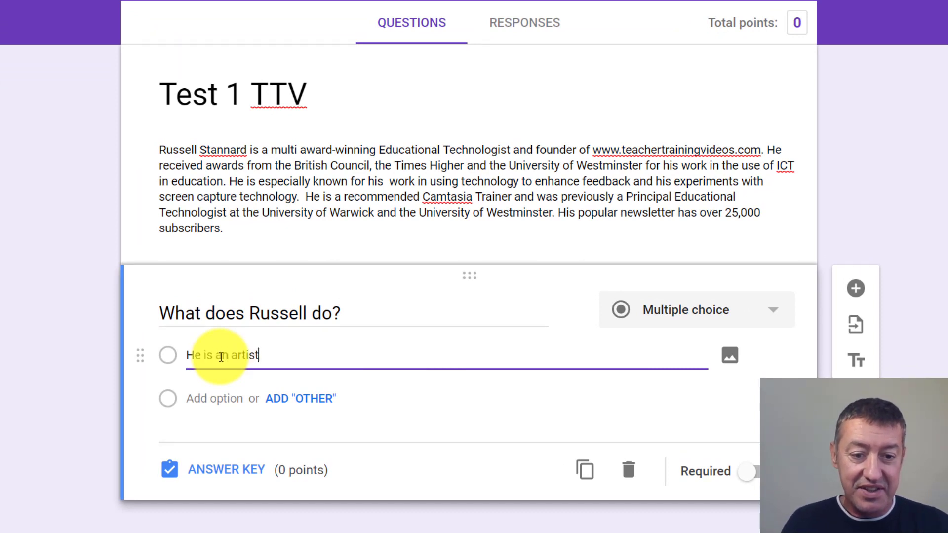
pyautogui.write('t')
# - Add "He is an engineer" as the second answer option of the multiple-choice question
pyautogui.click(194, 398)
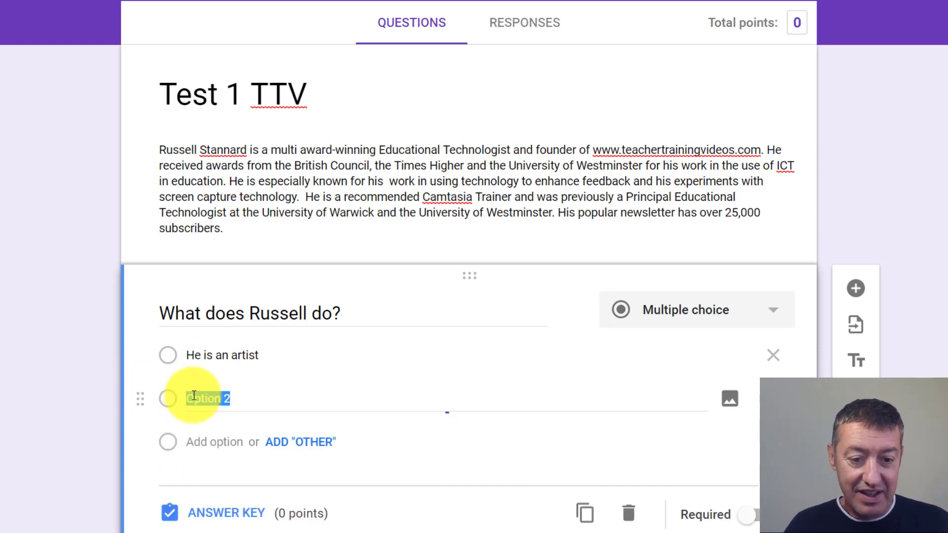
pyautogui.write('He')
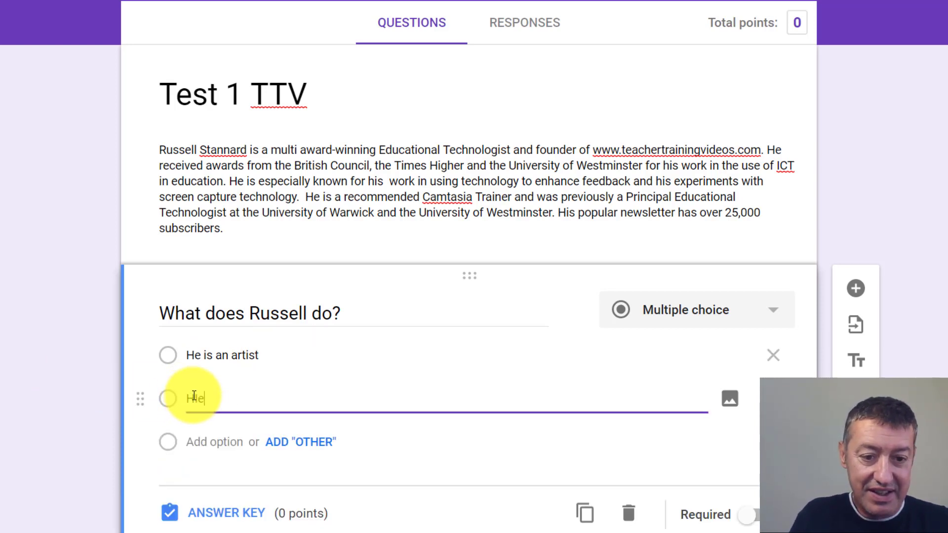
pyautogui.press('BackSpace')
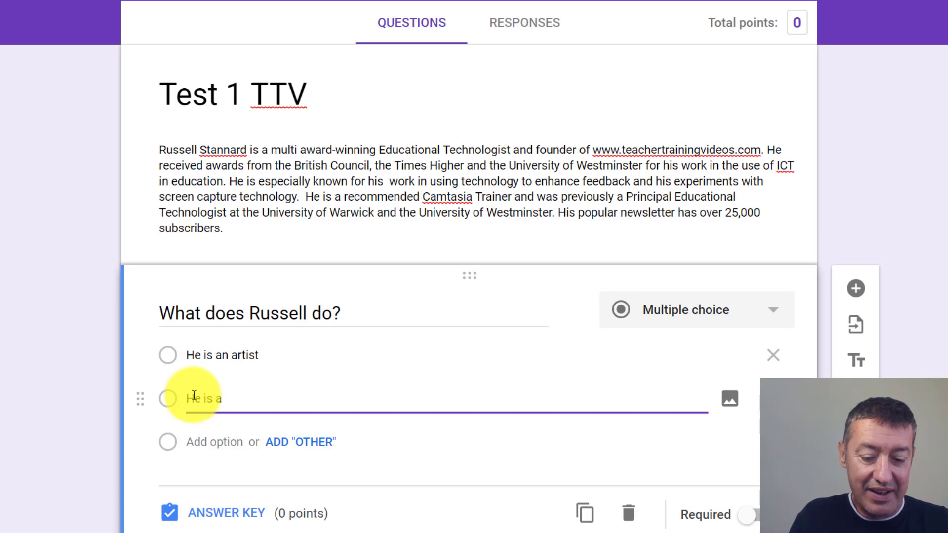
pyautogui.write('e is an egi')
pyautogui.press('BackSpace')
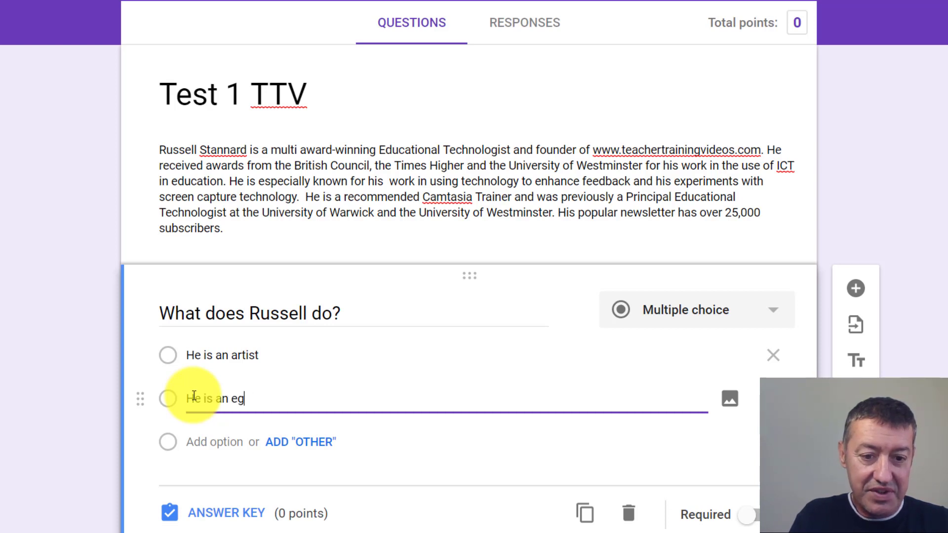
pyautogui.write('gin')
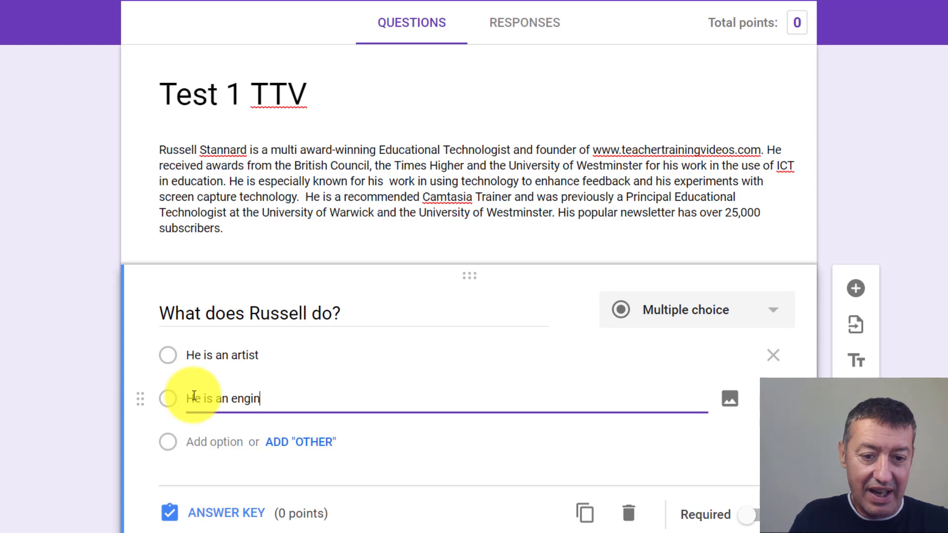
pyautogui.write('eer')
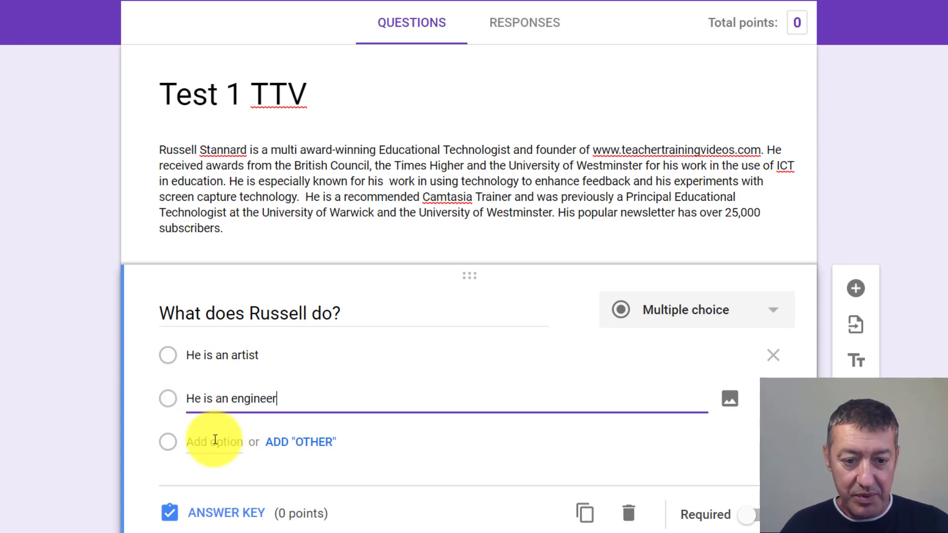
# - Add "He is an educational technologist" as the third answer option of the question
pyautogui.click(215, 441)
pyautogui.write('He')
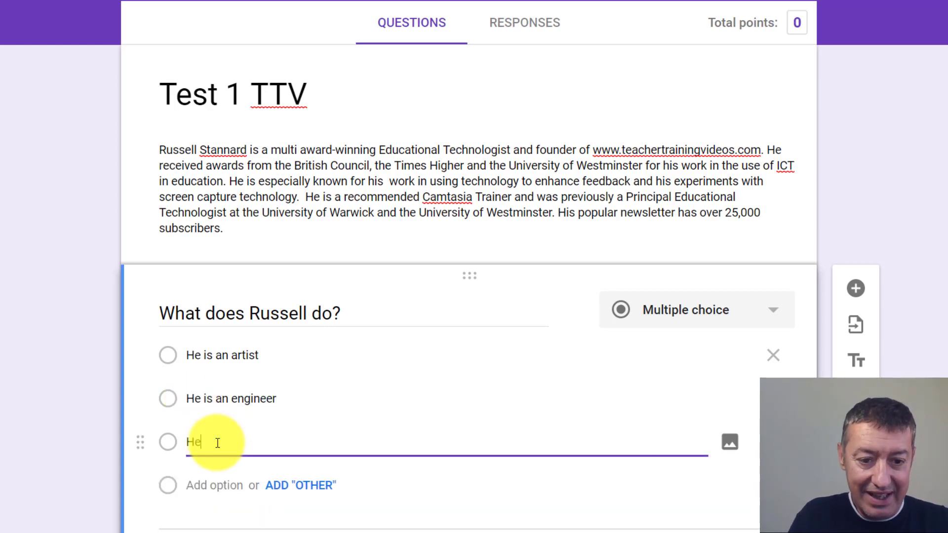
pyautogui.write(' is an edu')
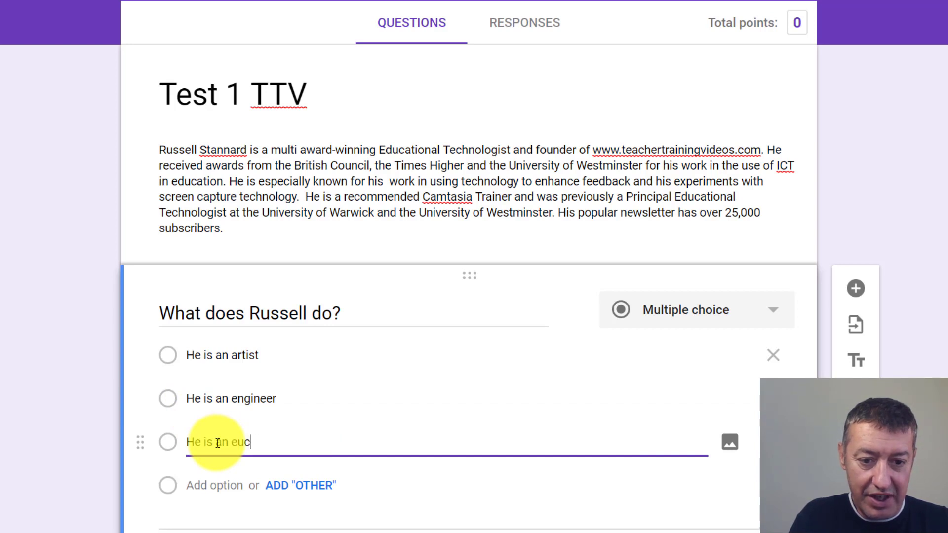
pyautogui.write('cational te')
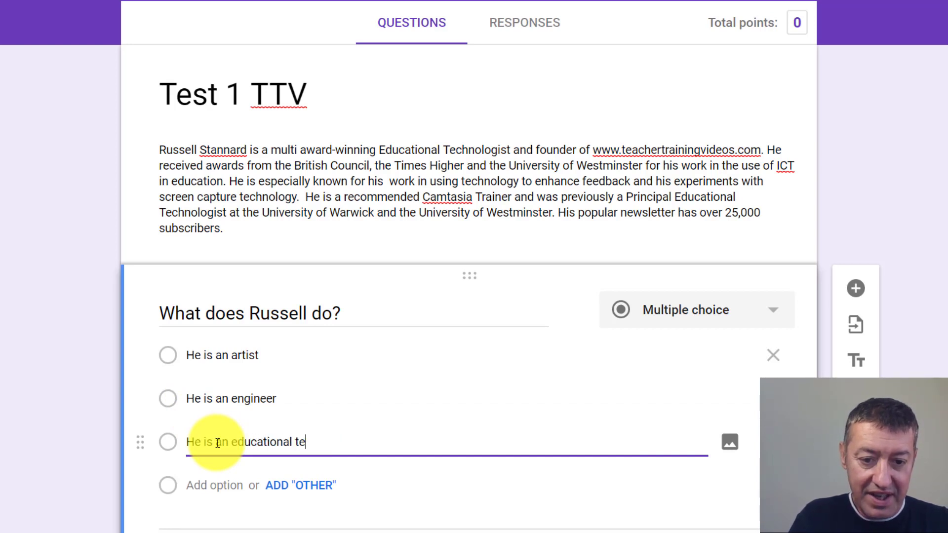
pyautogui.write('chnologi')
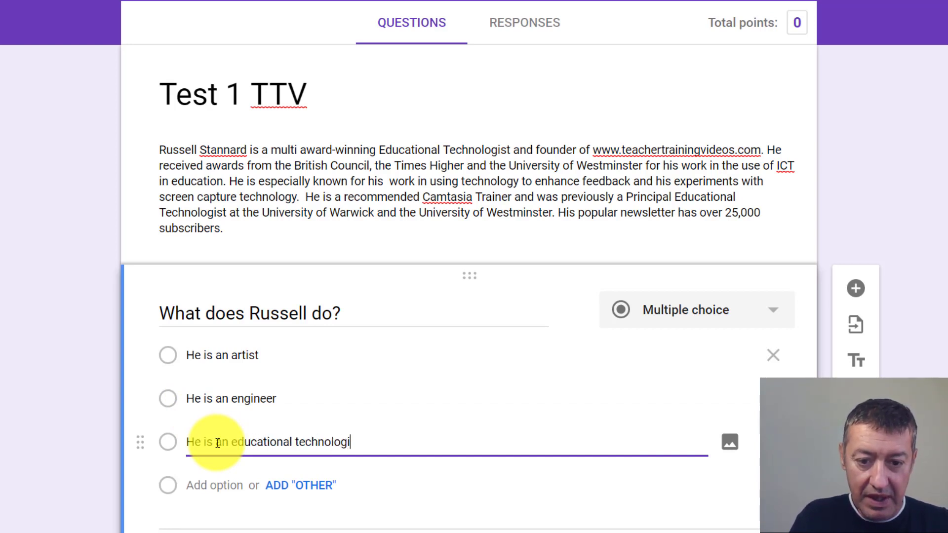
pyautogui.write('st')
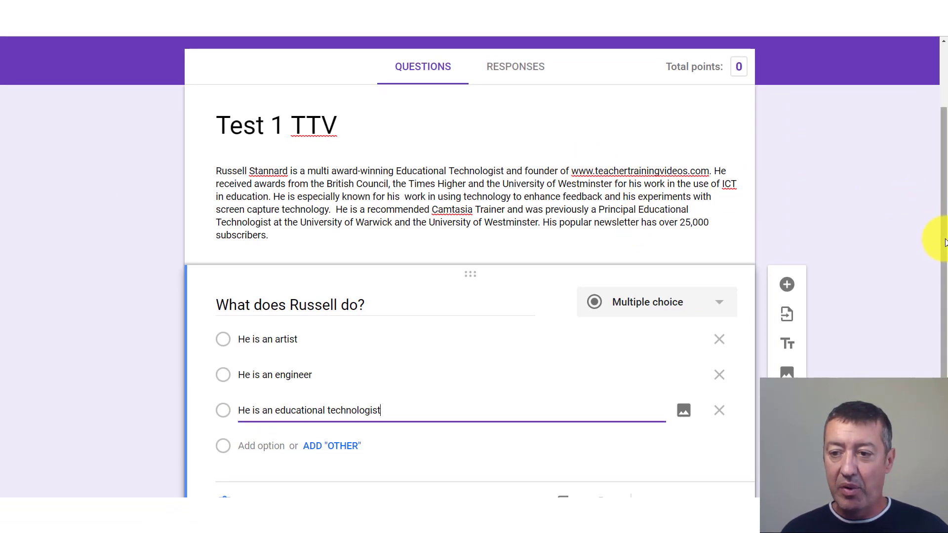
# - In the question's answer key, mark "He is an educational technologist" as correct and set the question's value to 5 points
pyautogui.moveTo(943, 239); pyautogui.dragTo(918, 303)
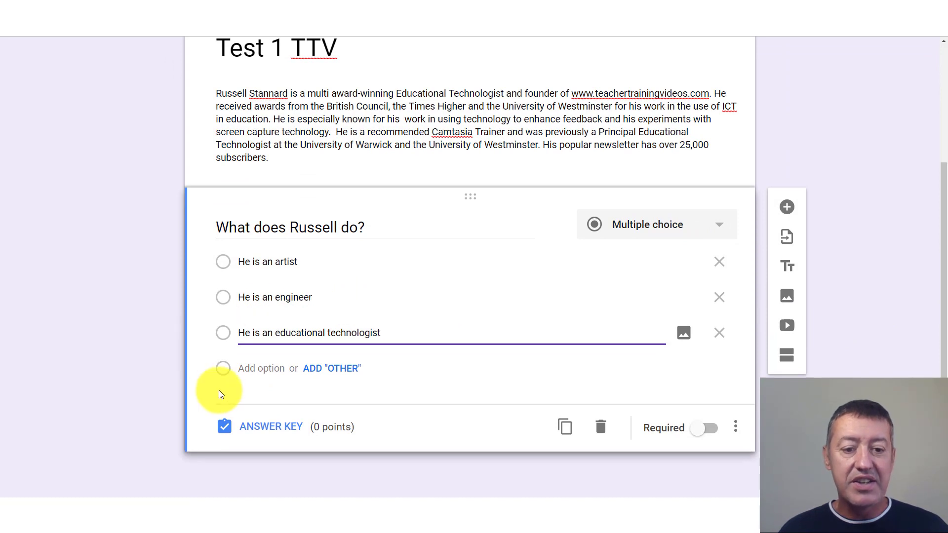
pyautogui.click(257, 431)
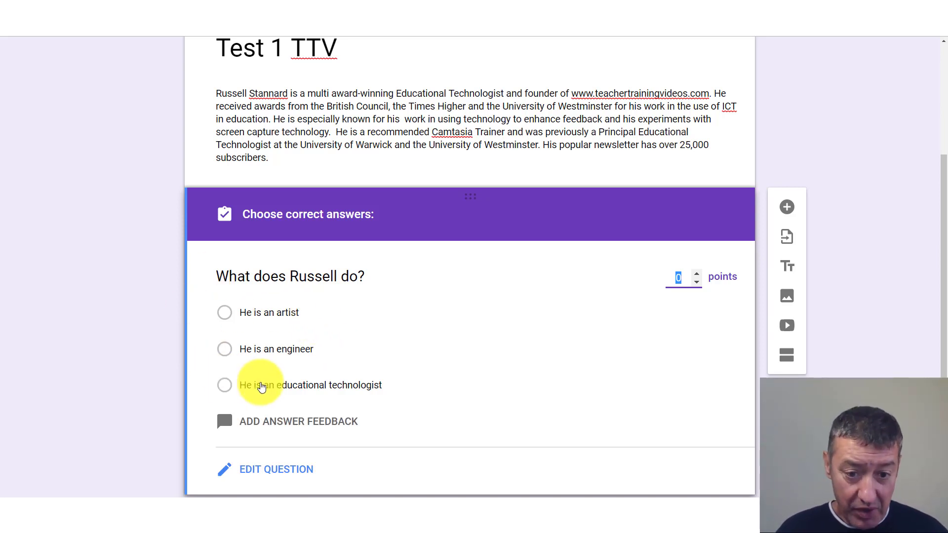
pyautogui.click(226, 391)
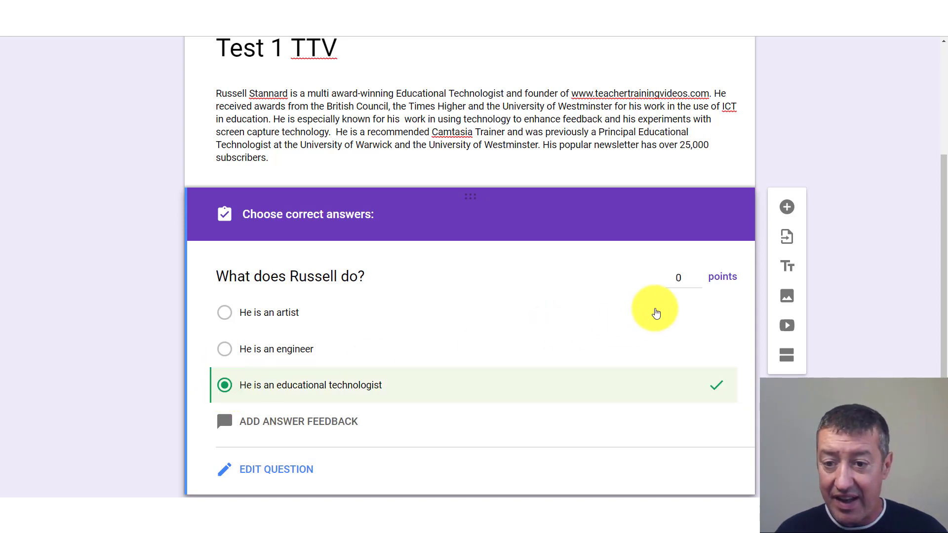
pyautogui.click(697, 274)
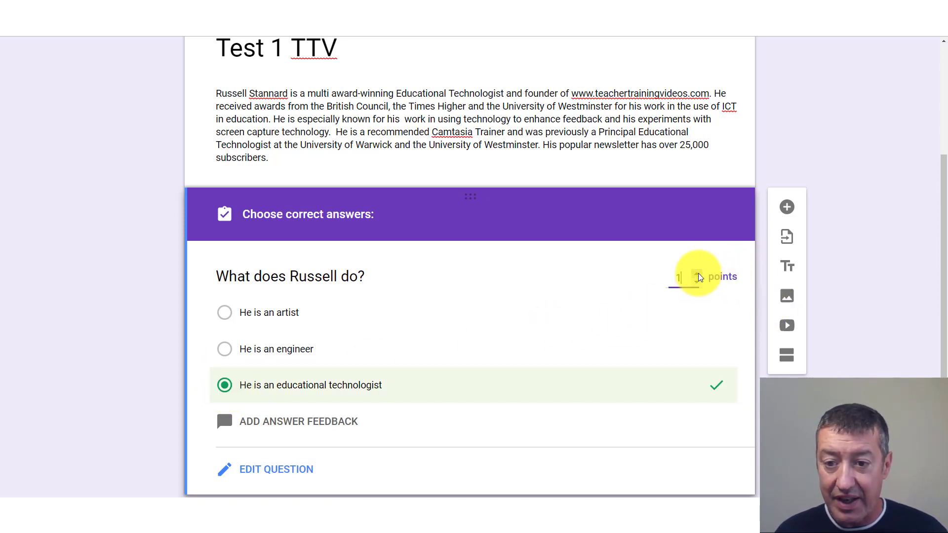
pyautogui.click(697, 274)
pyautogui.click(697, 274)
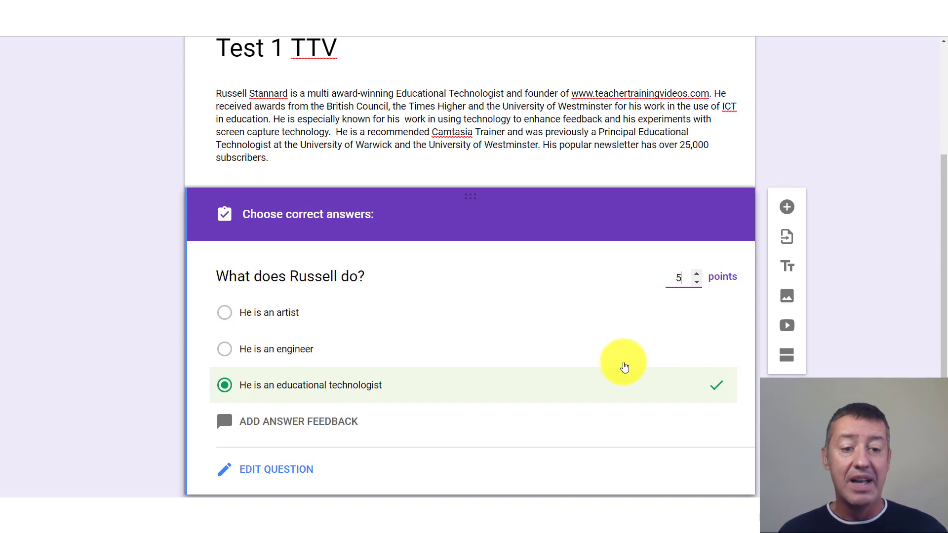
# - Add answer feedback for incorrect answers reading "Incorrect, he is an educational technologists"
pyautogui.scroll(-1, 942, 271)
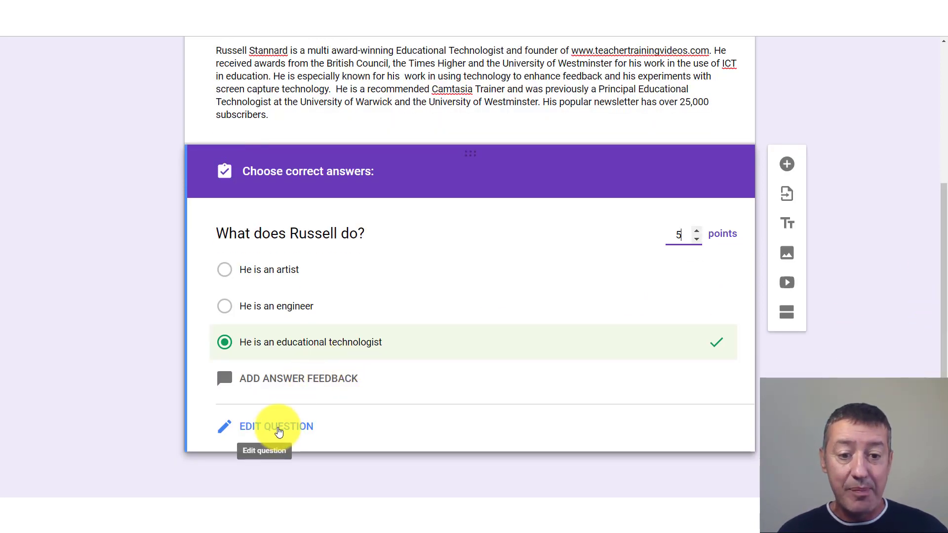
pyautogui.click(324, 385)
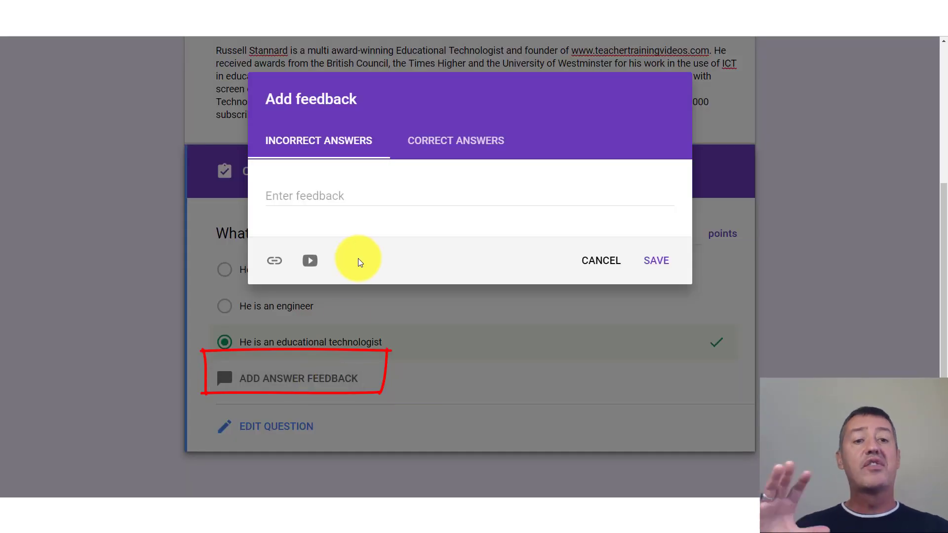
pyautogui.click(322, 200)
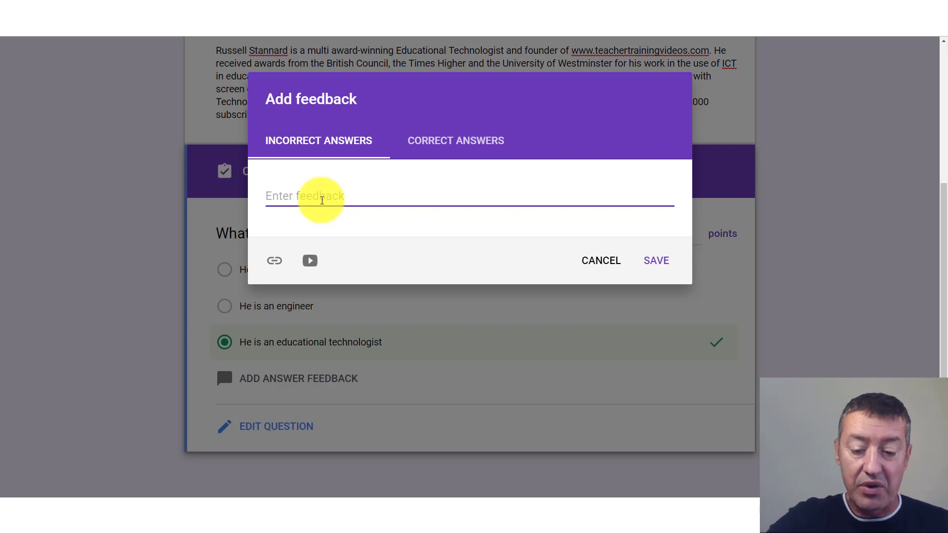
pyautogui.write('Incorrect, he is an educational technologists')
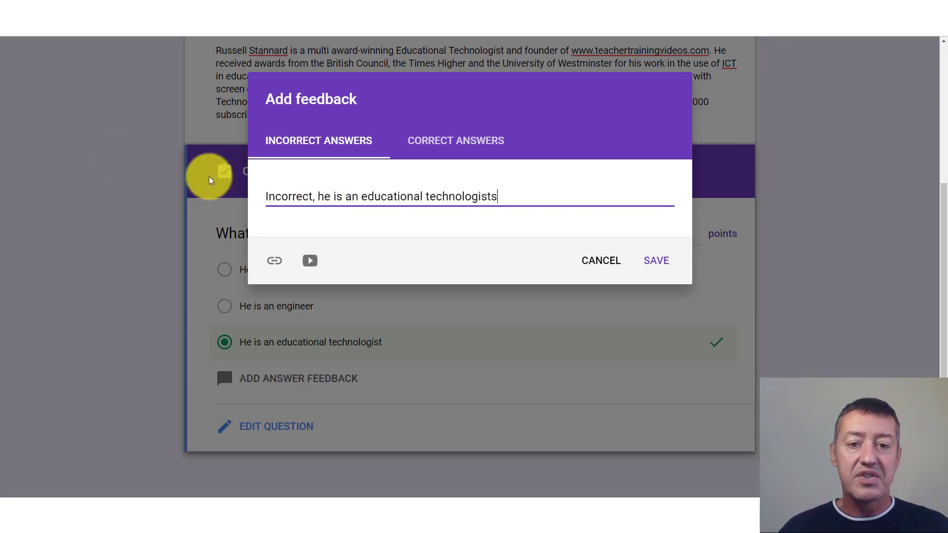
# - Enter "Well done, he works independently as an educational technologist" as feedback for correct answers and save the feedback
pyautogui.click(464, 144)
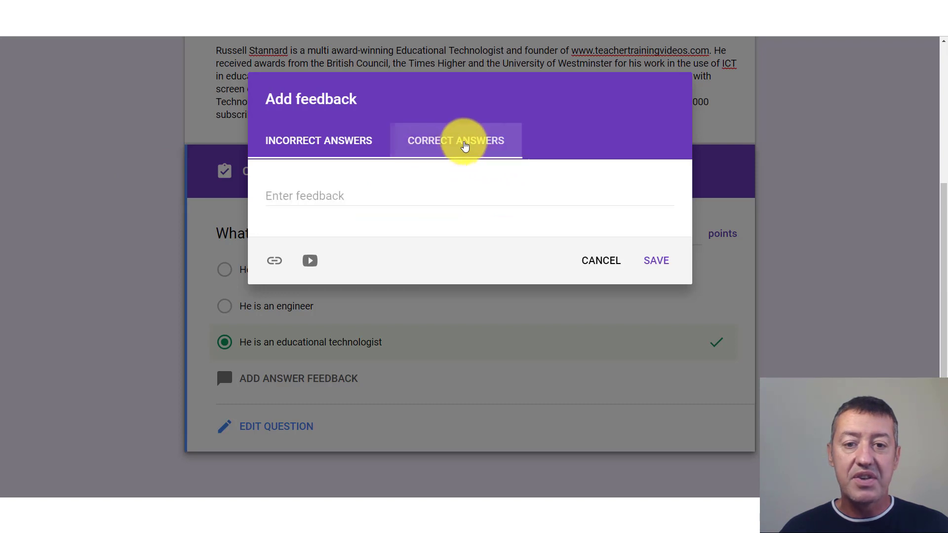
pyautogui.click(353, 200)
pyautogui.write('Well done')
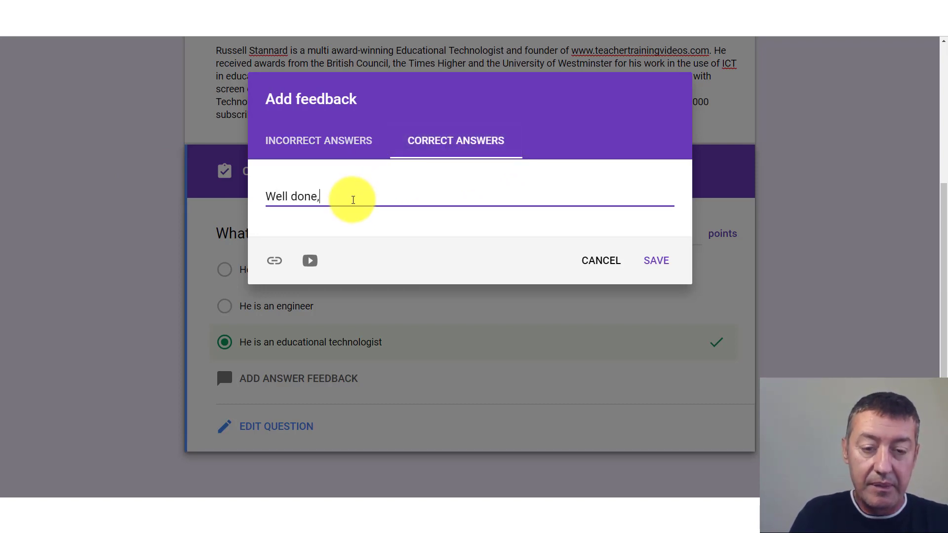
pyautogui.write(', he works ')
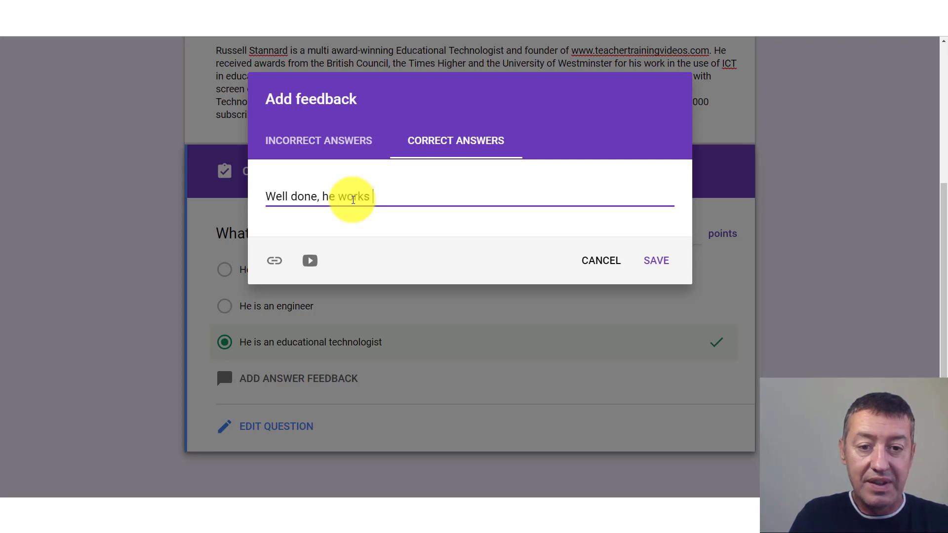
pyautogui.write('independen')
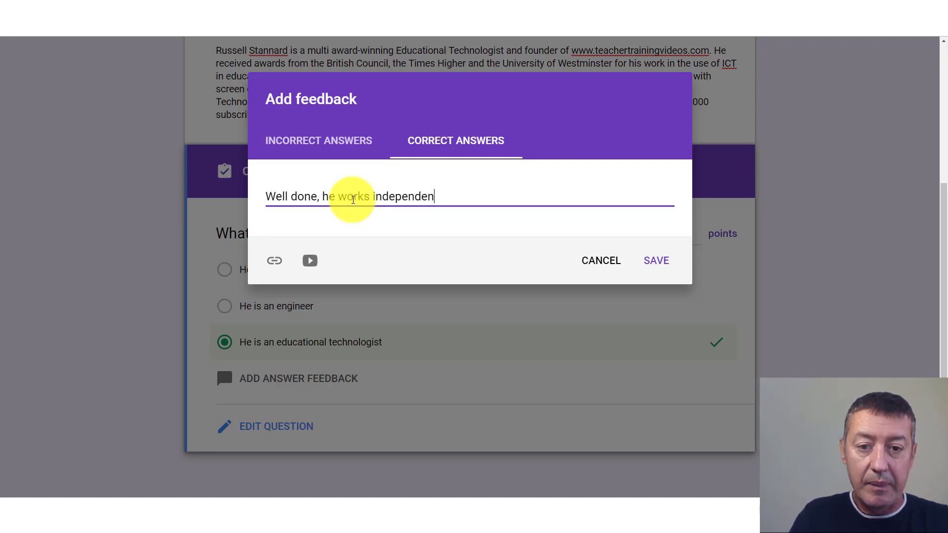
pyautogui.write('tly as an e')
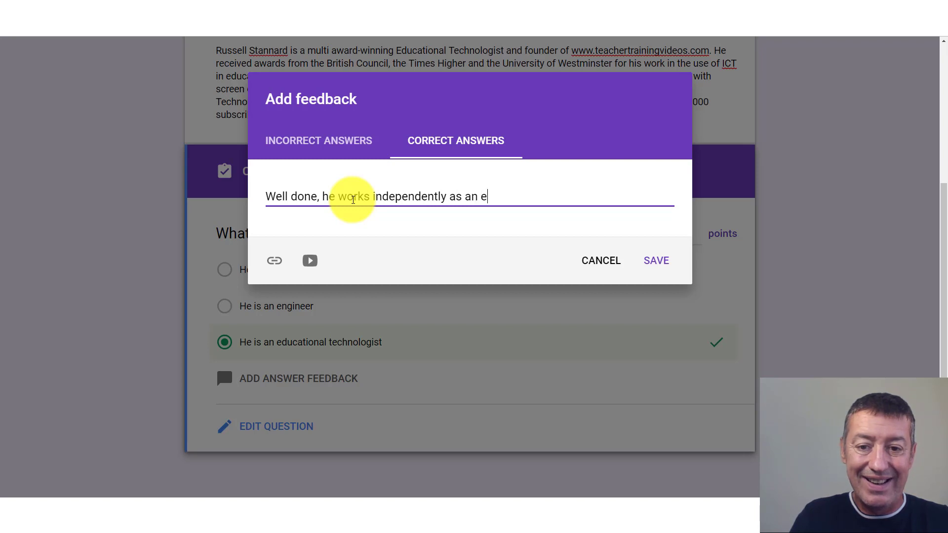
pyautogui.write('ducational')
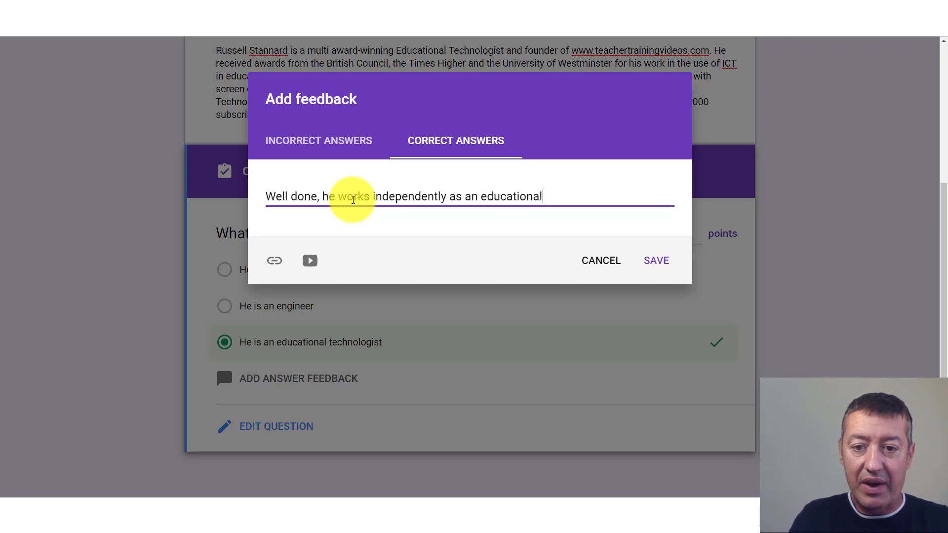
pyautogui.write(' tech')
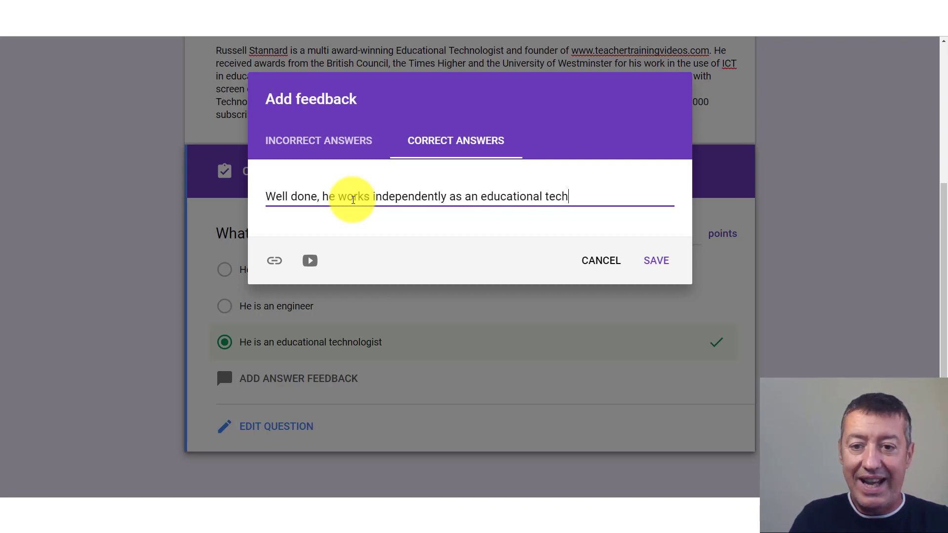
pyautogui.write('nologist')
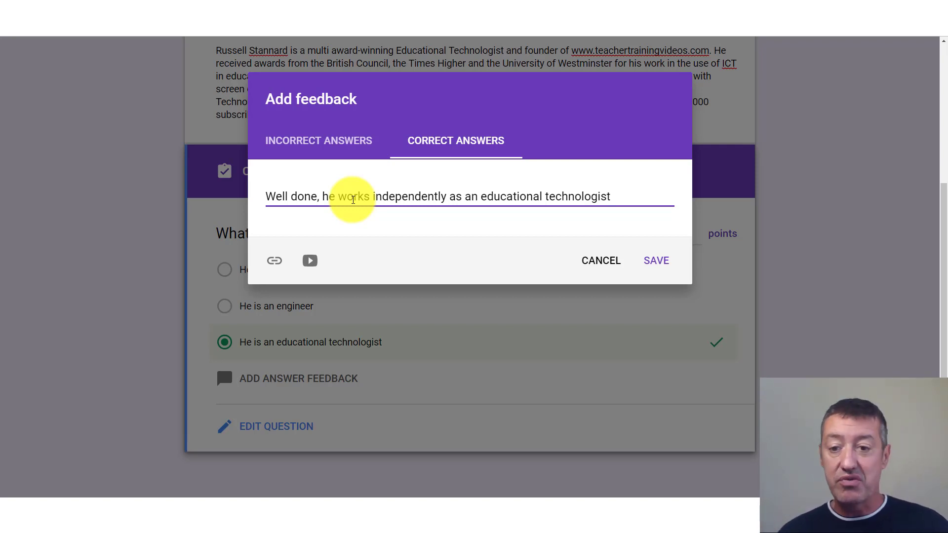
pyautogui.click(657, 261)
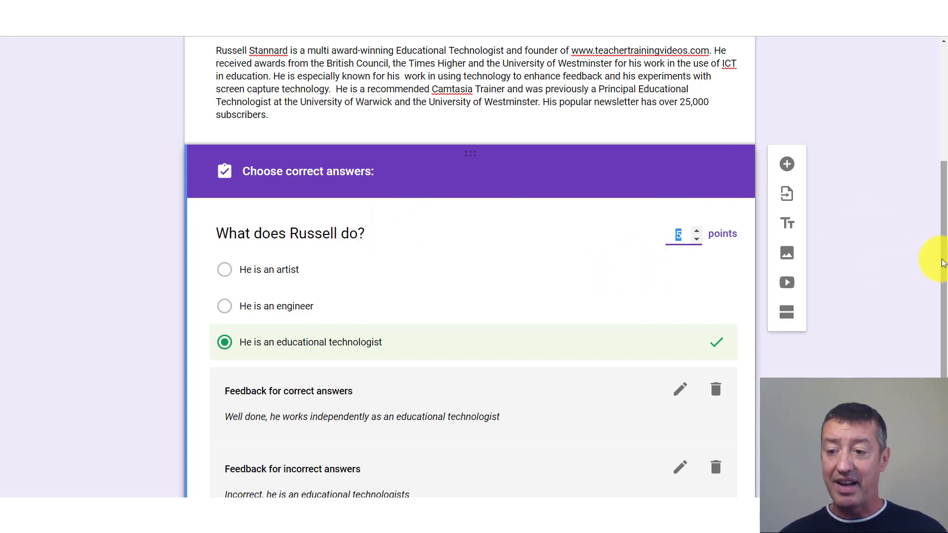
# - Add a new multiple-choice question below the first one, asking "Where did he previously work?"
pyautogui.moveTo(943, 261); pyautogui.dragTo(940, 321)
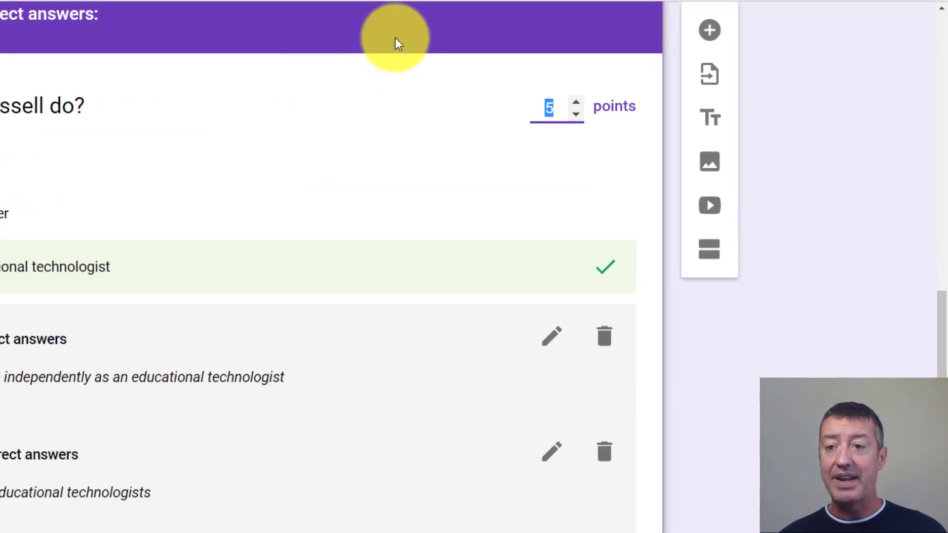
pyautogui.click(709, 30)
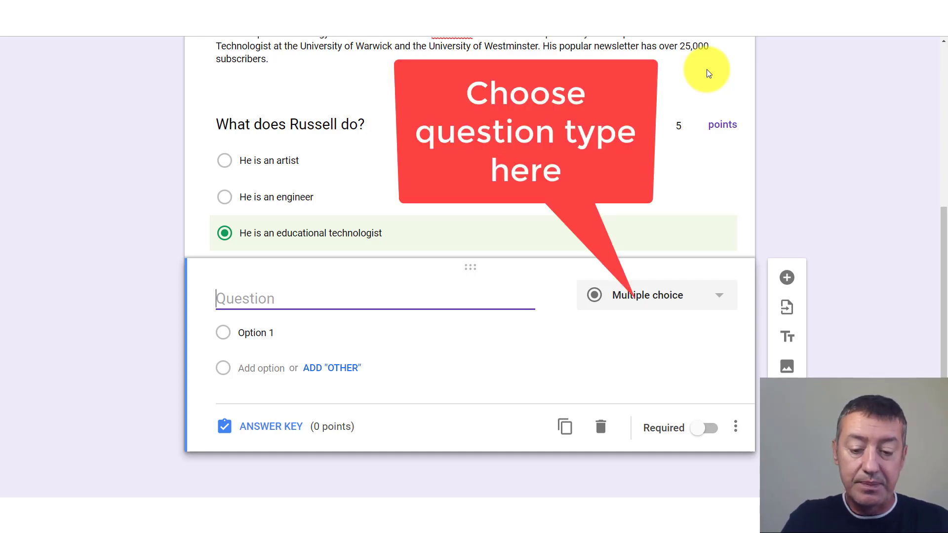
pyautogui.write('Where')
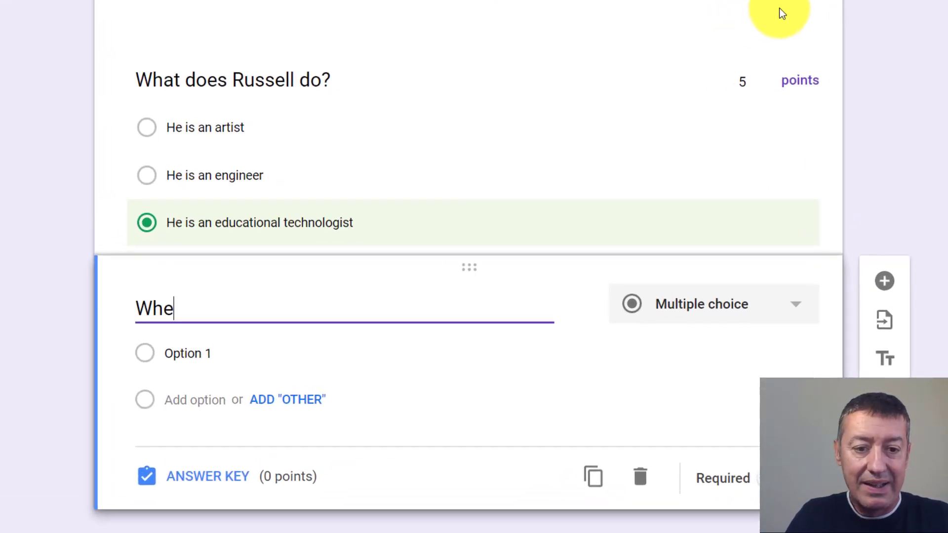
pyautogui.write(' did')
pyautogui.press('BackSpace')
pyautogui.press('BackSpace')
pyautogui.write('did')
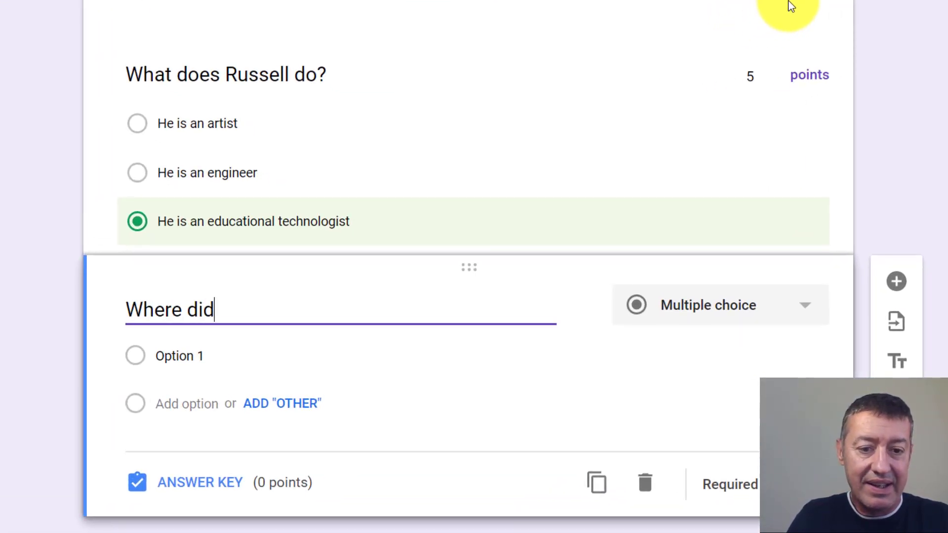
pyautogui.write(' he previi')
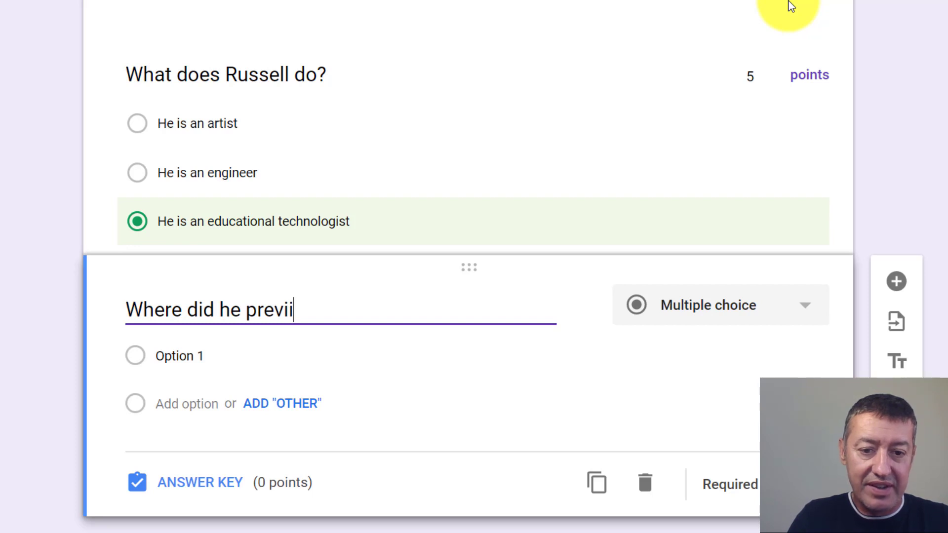
pyautogui.press('BackSpace')
pyautogui.write('ously wo')
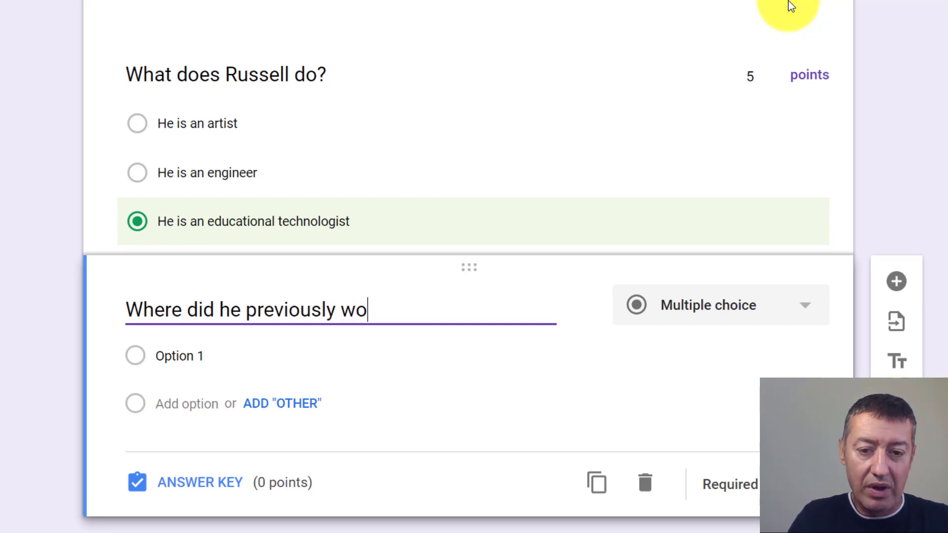
pyautogui.write('rk?')
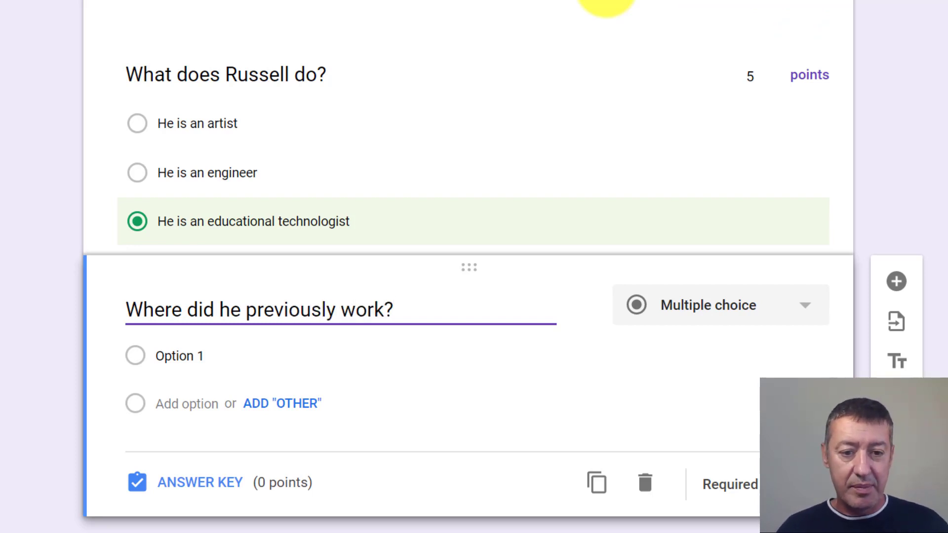
# - Make "Oxford University" the first answer option of the previous-work question
pyautogui.click(175, 356)
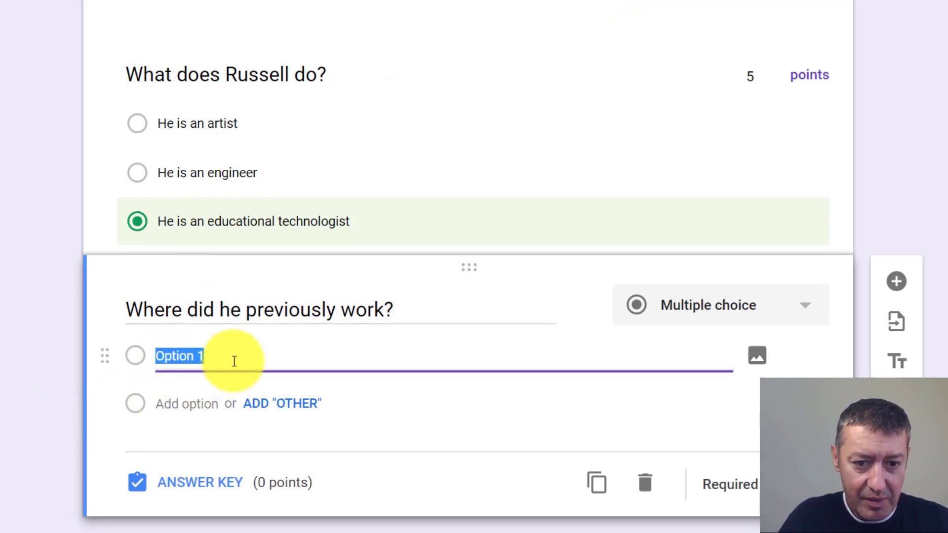
pyautogui.write('o')
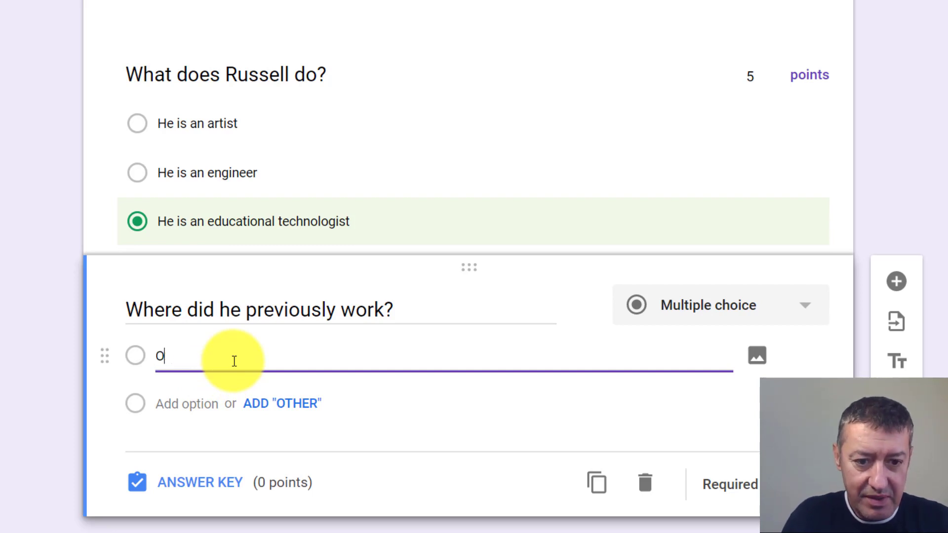
pyautogui.press('BackSpace')
pyautogui.write('Oxfor')
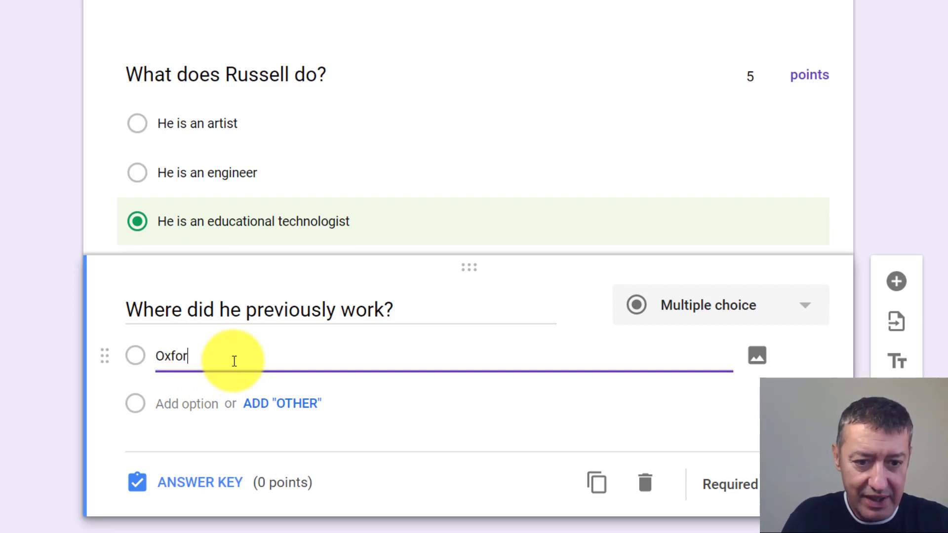
pyautogui.write('d University')
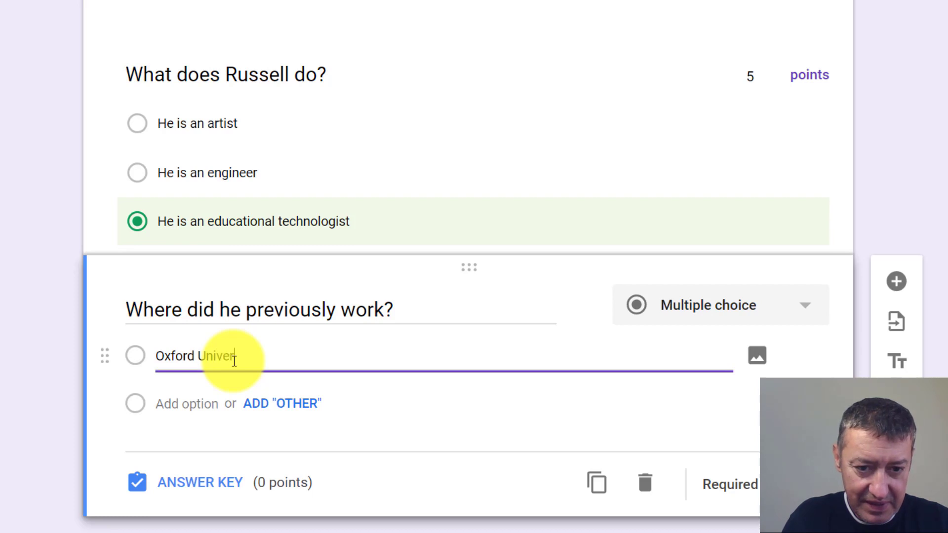
# - Add "Crawley College" and "University of Westminster and Warwick" as the second and third answer options of the previous-work question
pyautogui.click(184, 404)
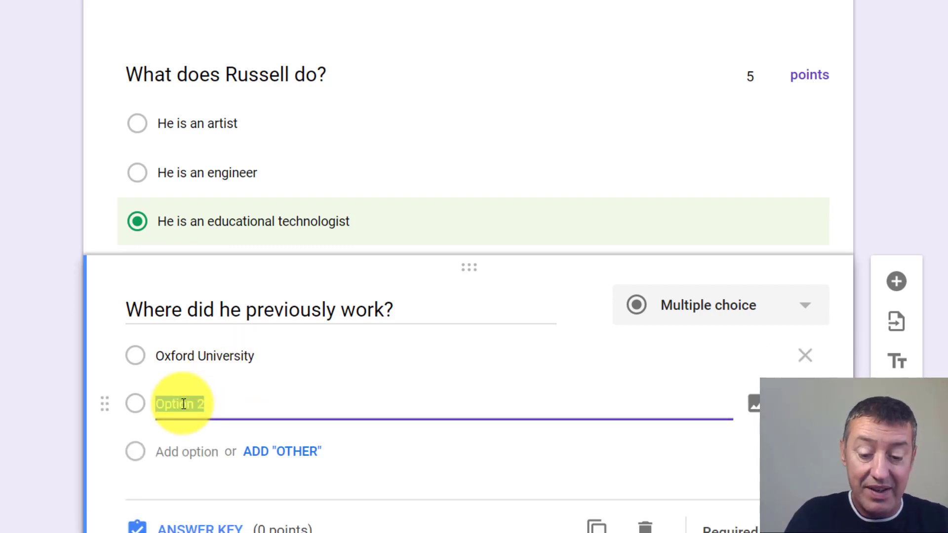
pyautogui.write('Cra')
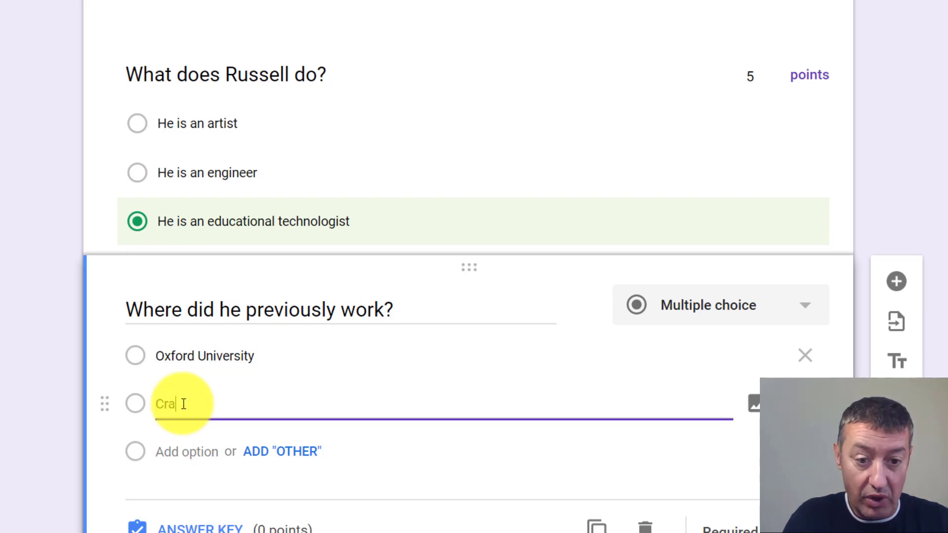
pyautogui.write('wley College')
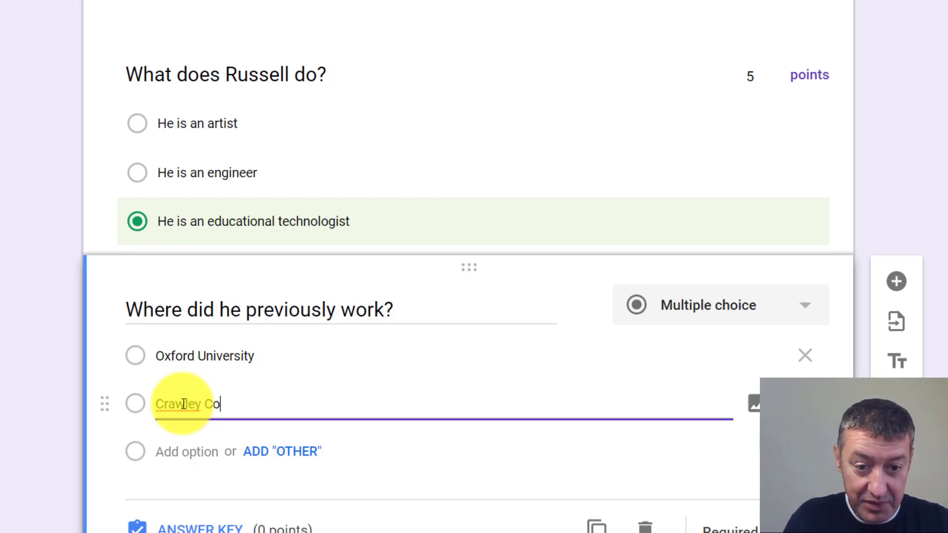
pyautogui.click(195, 452)
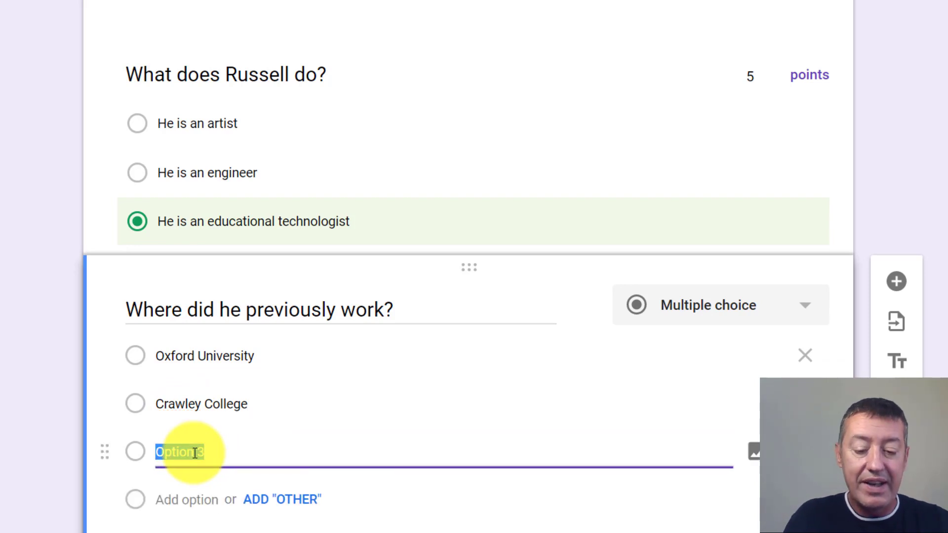
pyautogui.write('University of E')
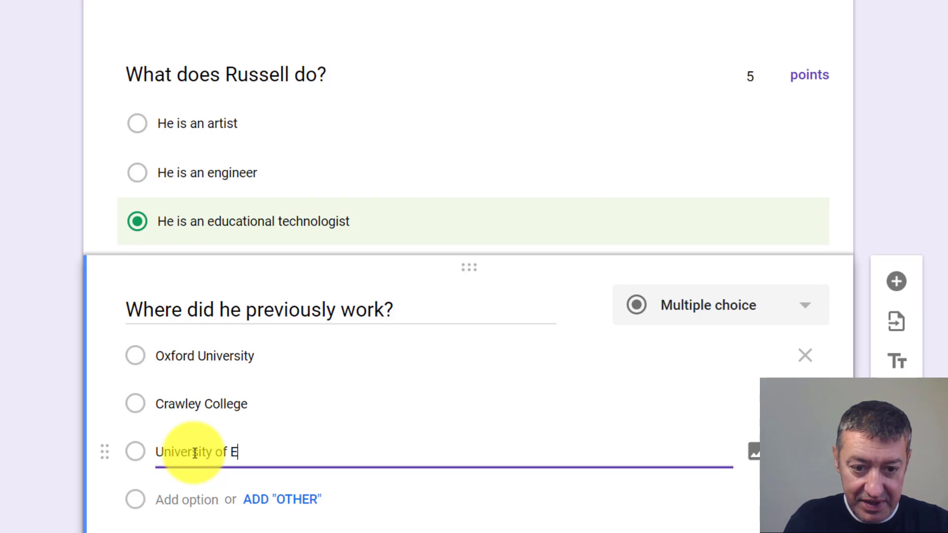
pyautogui.press('BackSpace')
pyautogui.write('Westminster')
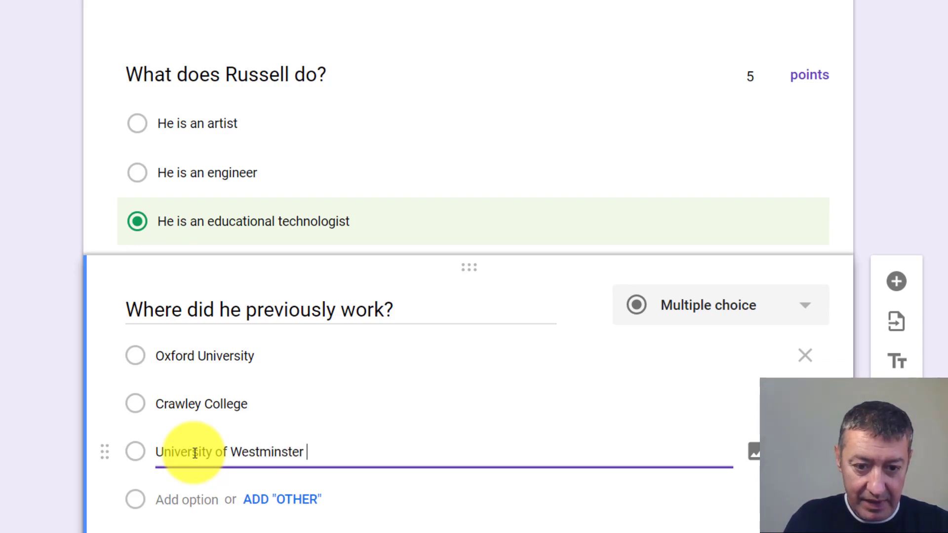
pyautogui.write(' and Warwic')
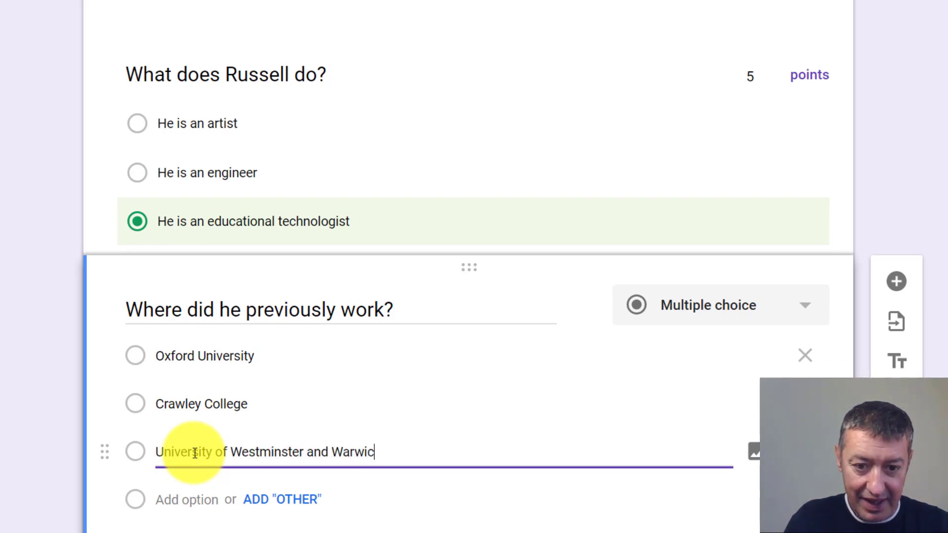
pyautogui.write('k')
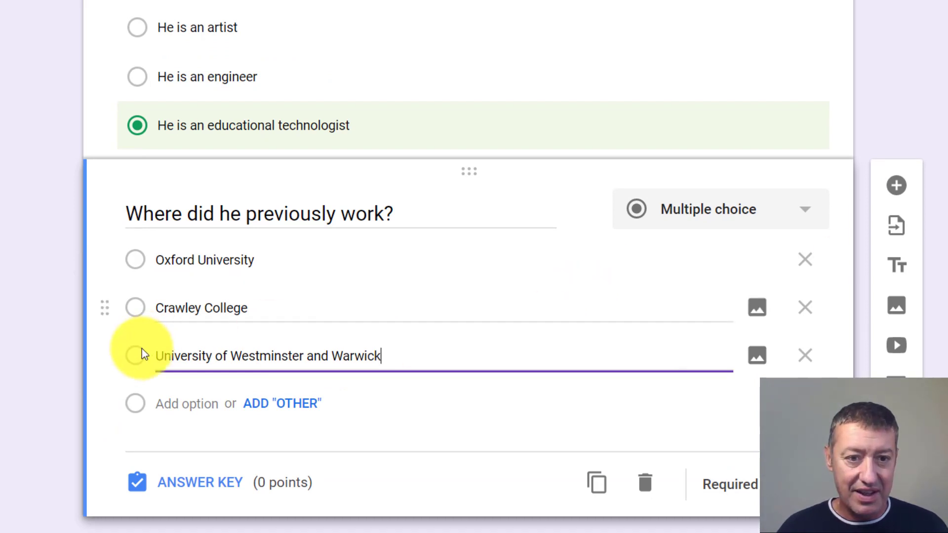
# - Mark "University of Westminster and Warwick" correct and enter incorrect-answer feedback "Incorrect, he previously worked at Westminster and Warwick Universities."
pyautogui.click(181, 489)
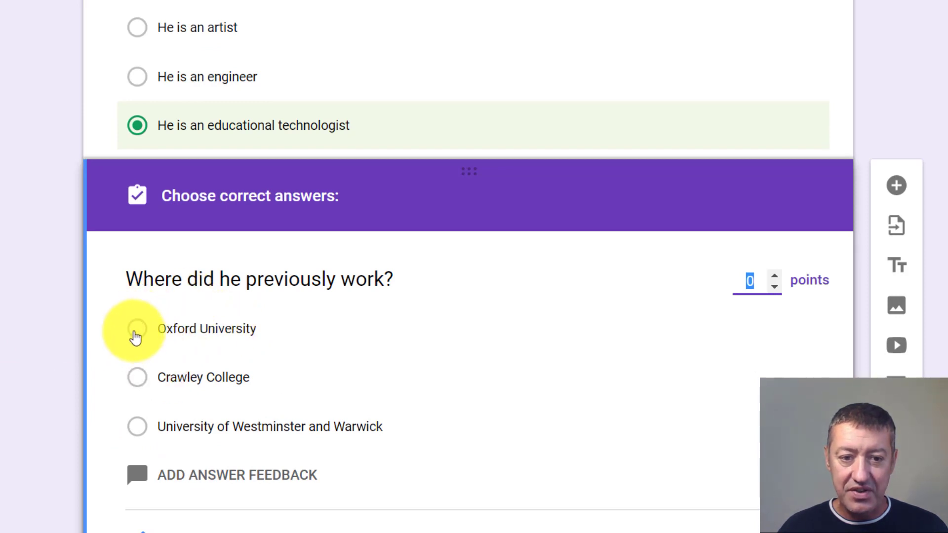
pyautogui.click(154, 419)
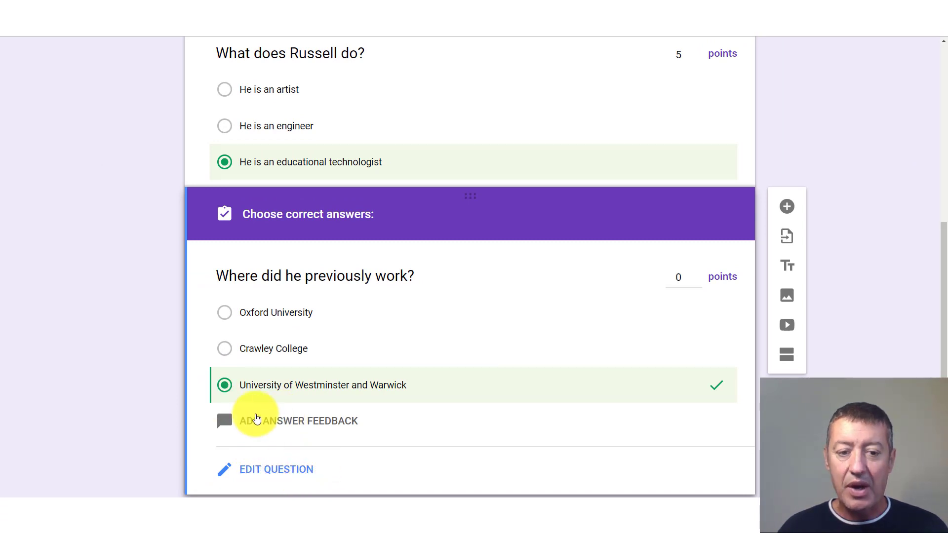
pyautogui.click(313, 421)
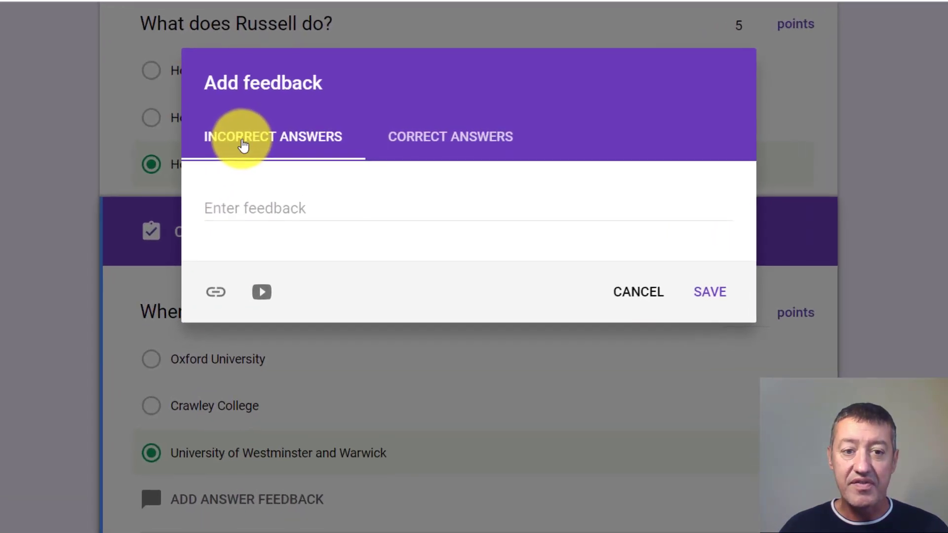
pyautogui.click(205, 191)
pyautogui.write('Incorrect, he previously worked at Westminster and Warwick Universities.')
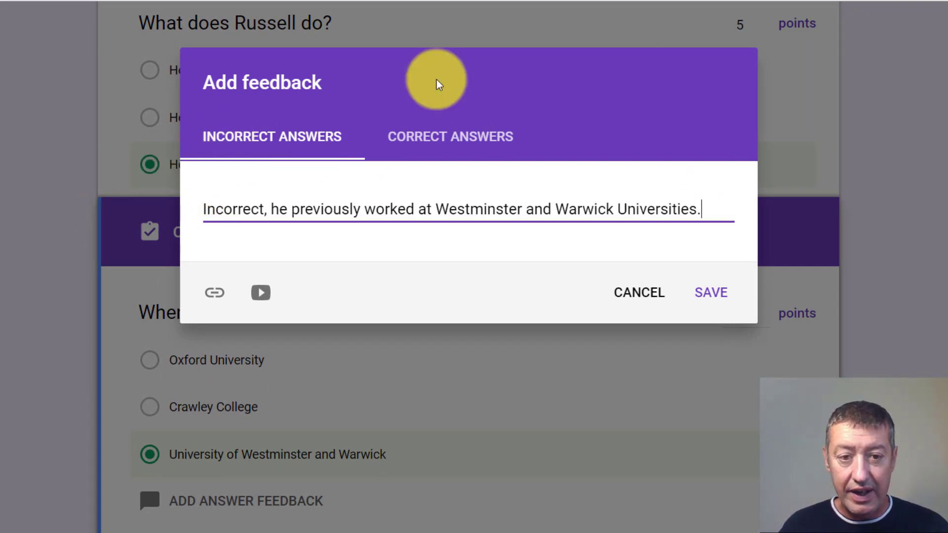
# - Enter "Well done" as feedback for correct answers to the previous-work question and save the feedback
pyautogui.click(482, 141)
pyautogui.click(314, 207)
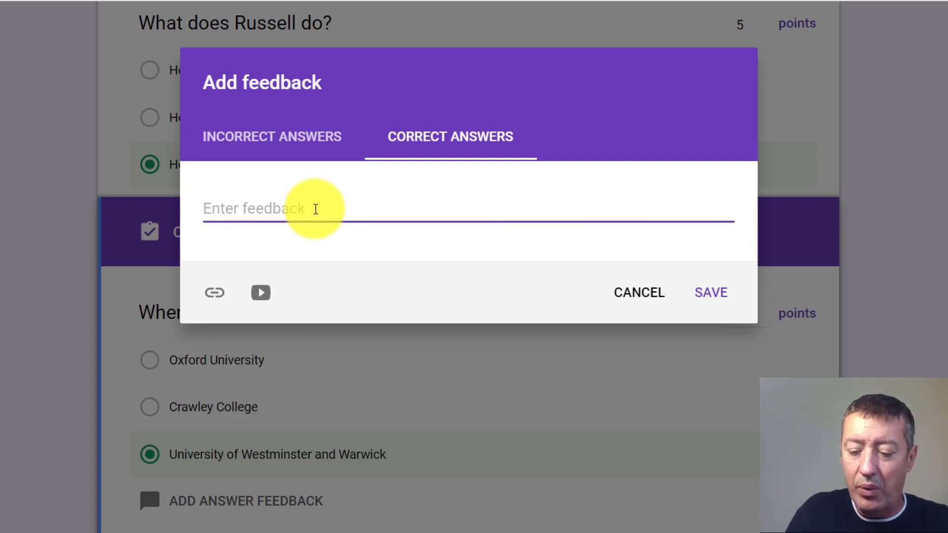
pyautogui.write('Well d')
pyautogui.write('one')
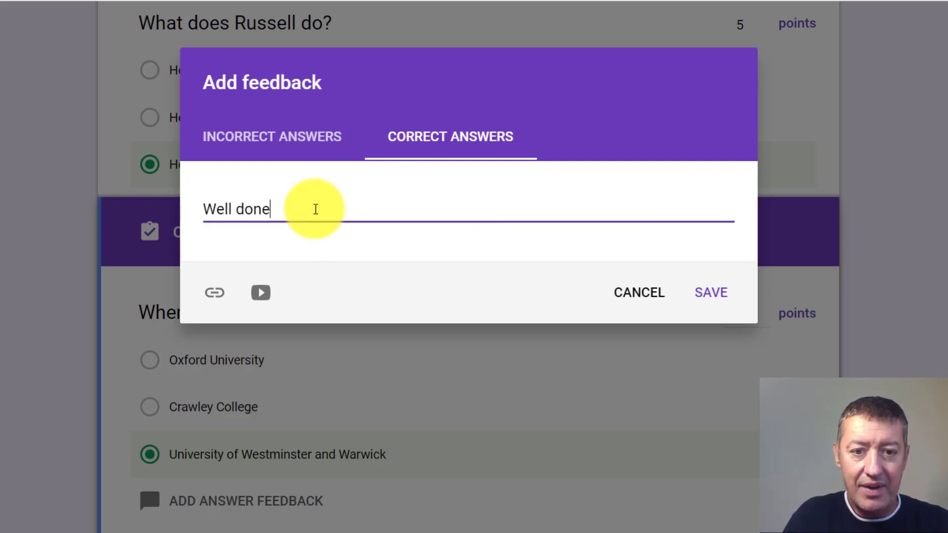
pyautogui.click(686, 298)
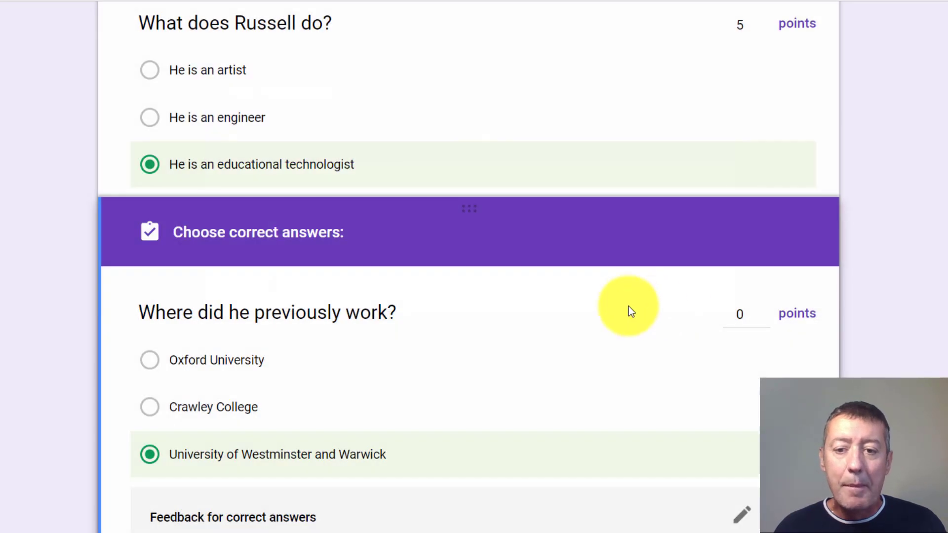
# - Set the previous-work question's value to 5 points
pyautogui.click(764, 310)
pyautogui.click(764, 310)
pyautogui.click(764, 310)
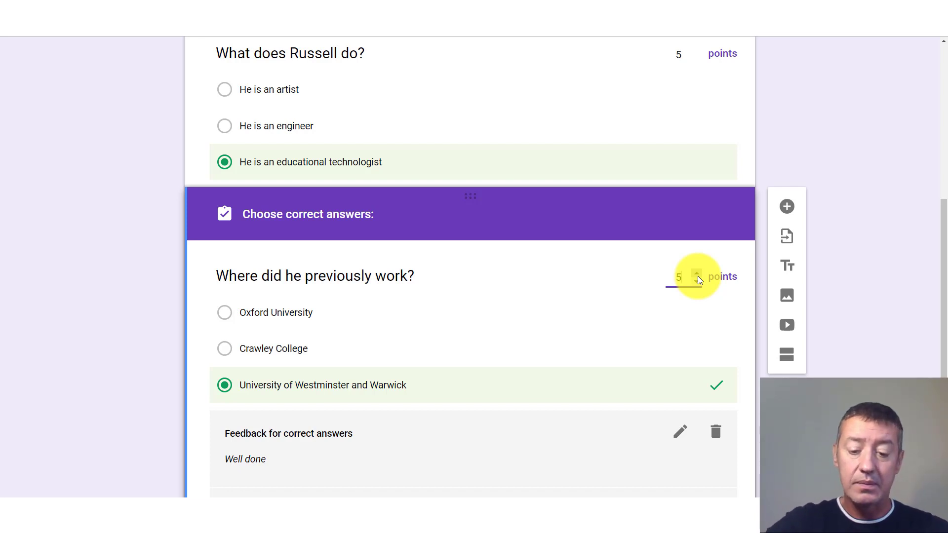
# - Open a preview of the quiz as respondents see it
pyautogui.scroll(4, 945, 96)
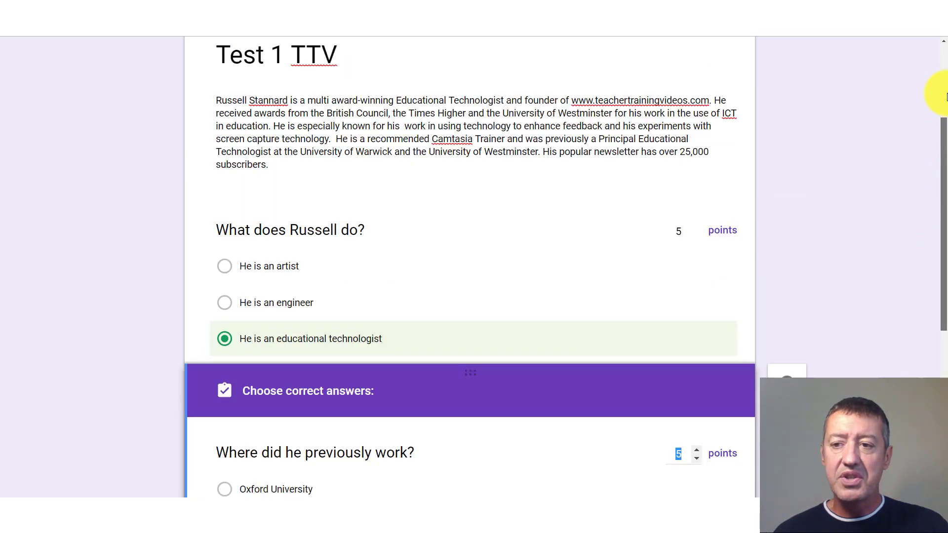
pyautogui.scroll(3, 945, 96)
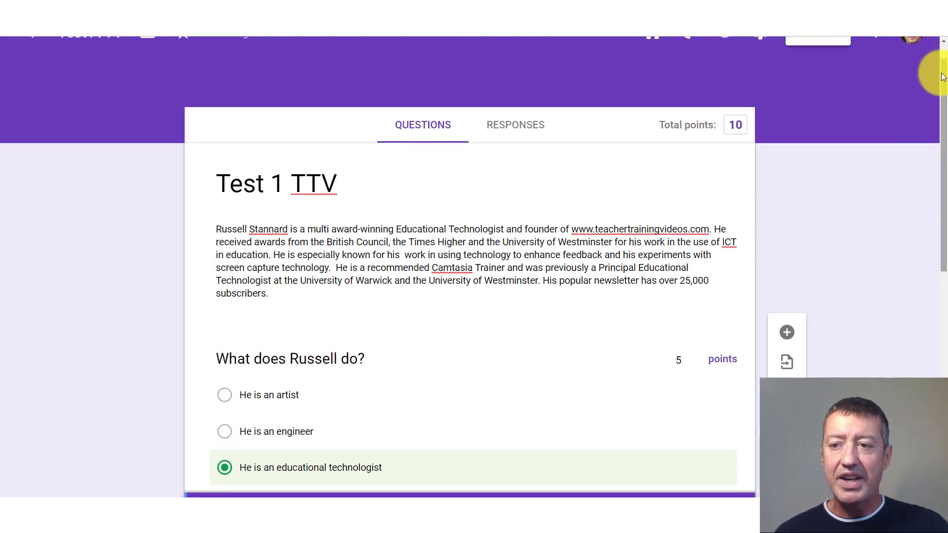
pyautogui.scroll(1, 943, 76)
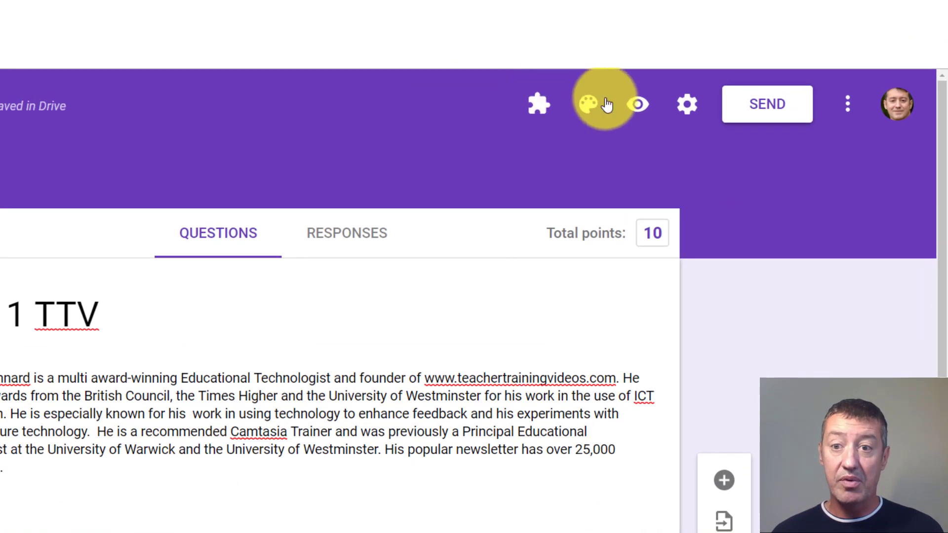
pyautogui.click(637, 107)
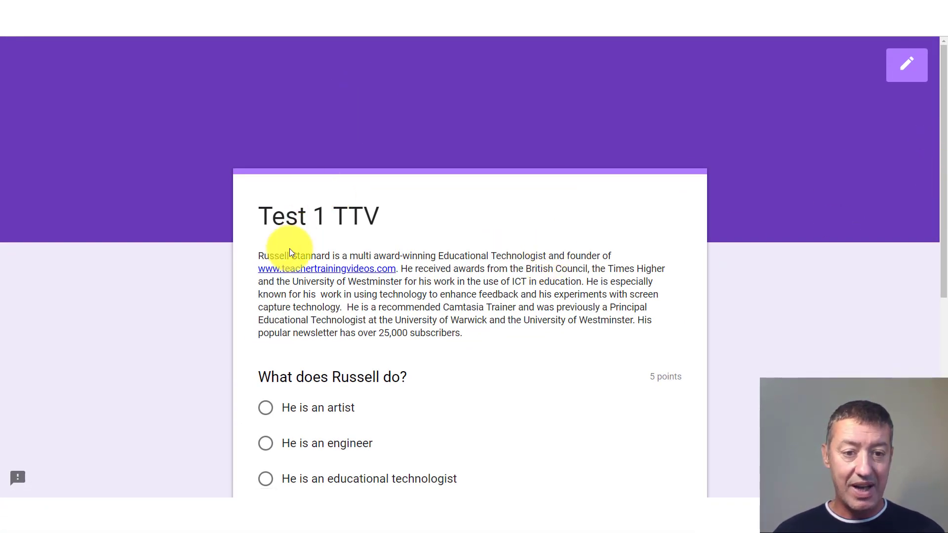
# - Answer the previewed quiz with "He is an educational technologist" and "University of Westminster and Warwick", and submit the response
pyautogui.moveTo(944, 208); pyautogui.dragTo(942, 285)
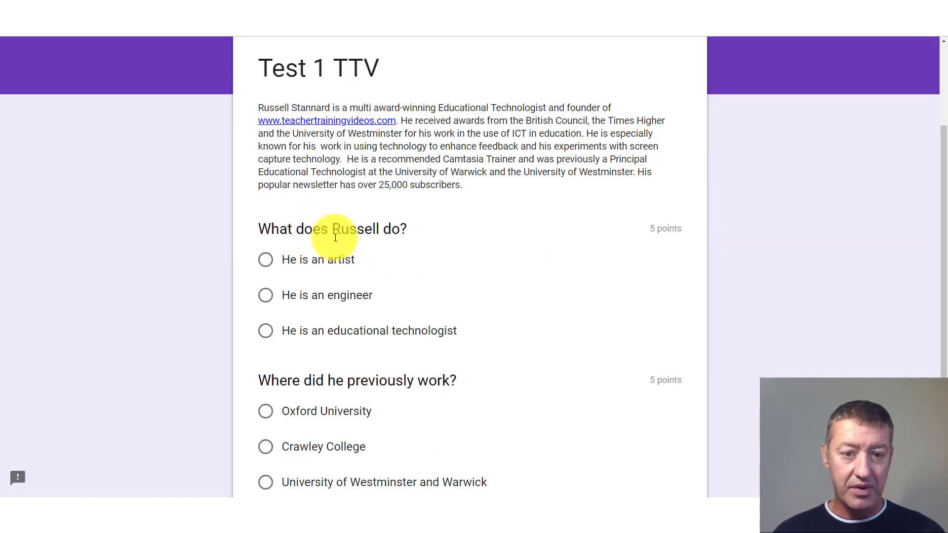
pyautogui.click(266, 331)
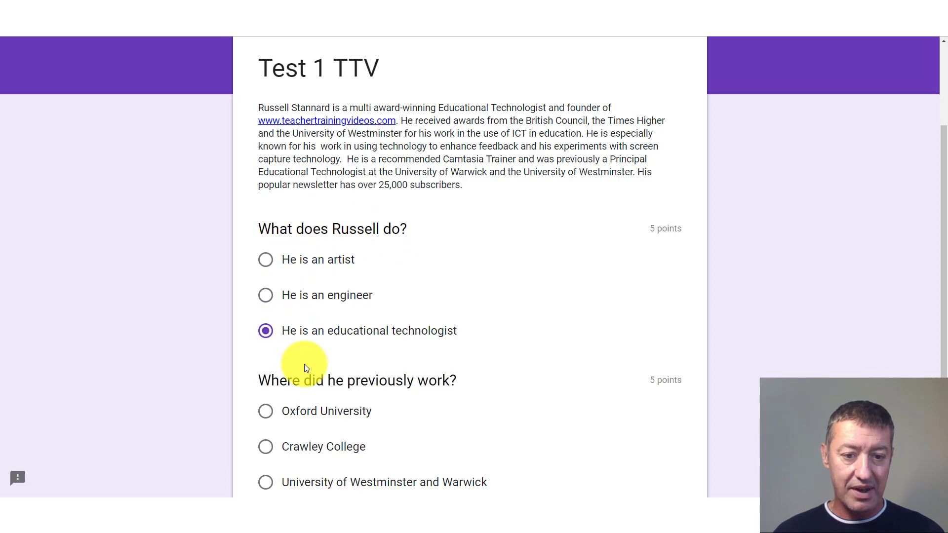
pyautogui.click(274, 482)
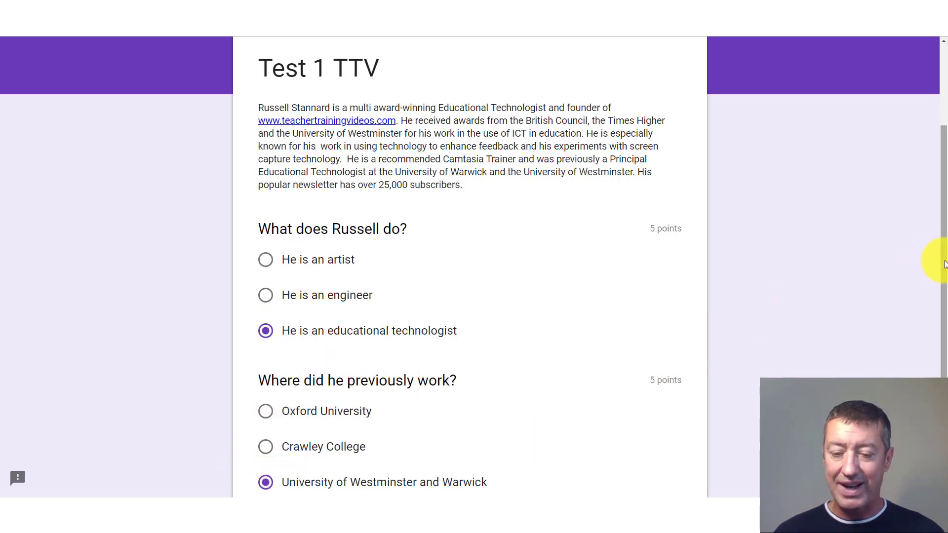
pyautogui.moveTo(945, 265); pyautogui.dragTo(933, 375)
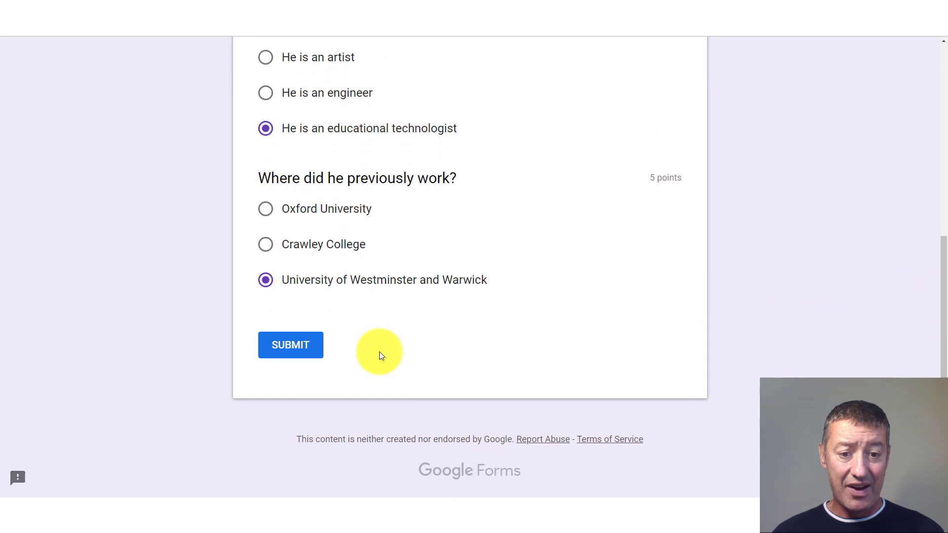
pyautogui.click(297, 348)
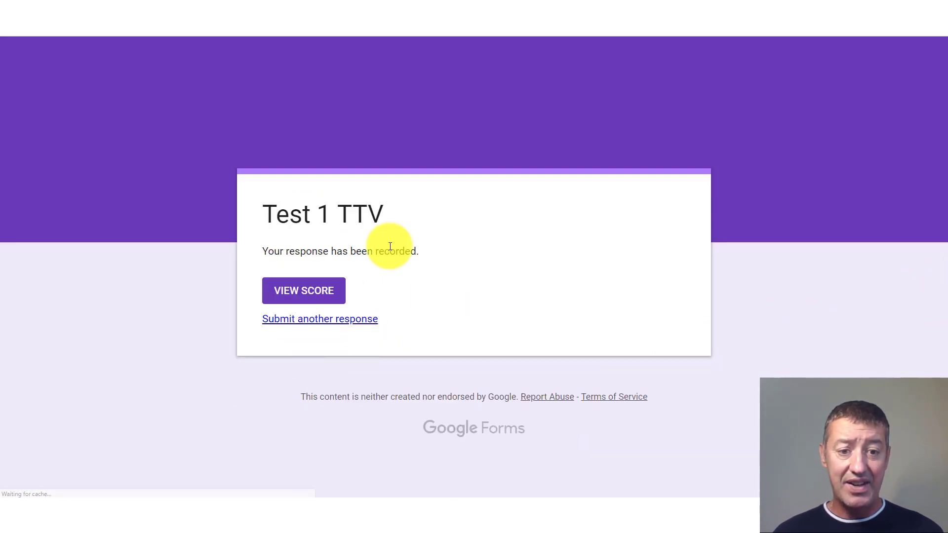
# - View the score of the submitted response and examine the marks and feedback for each question
pyautogui.click(304, 292)
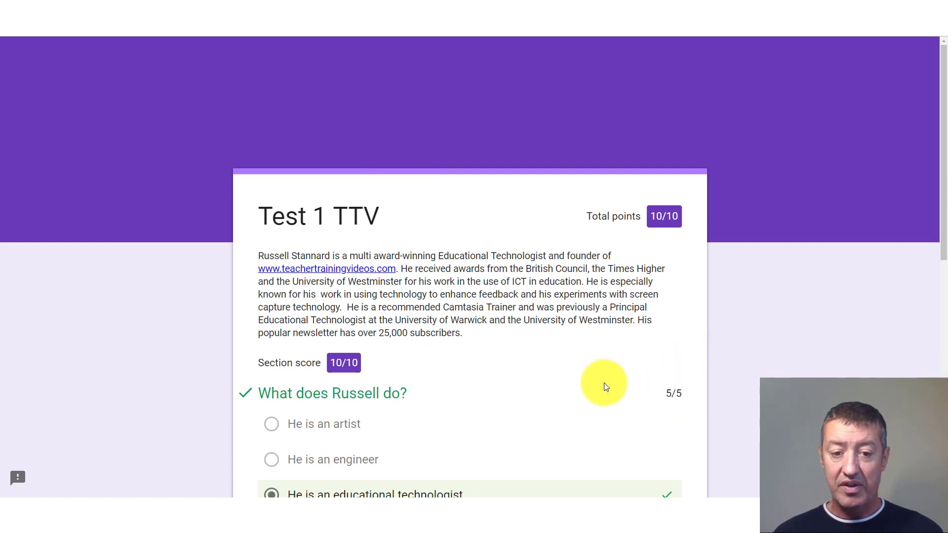
pyautogui.scroll(-3, 935, 173)
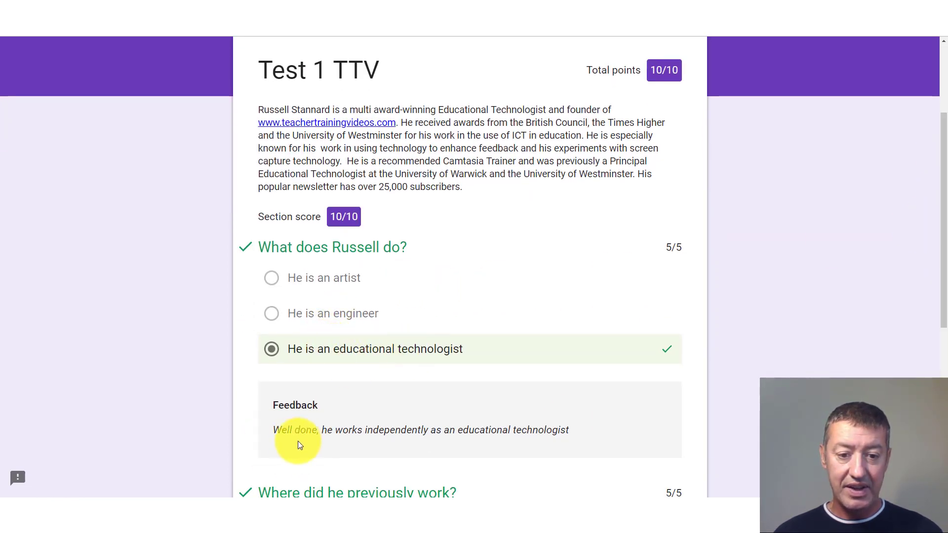
pyautogui.moveTo(942, 307); pyautogui.dragTo(943, 432)
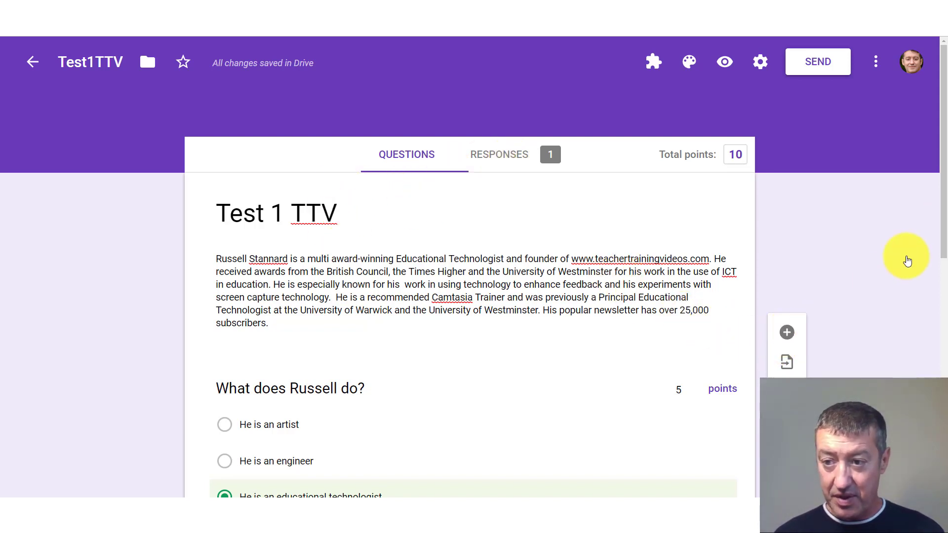
# - Back in the form editor, add a short-answer question directly below the title and reading text, asking "What is your name"
pyautogui.hotkey('ctrl', 'a')
pyautogui.click(415, 382)
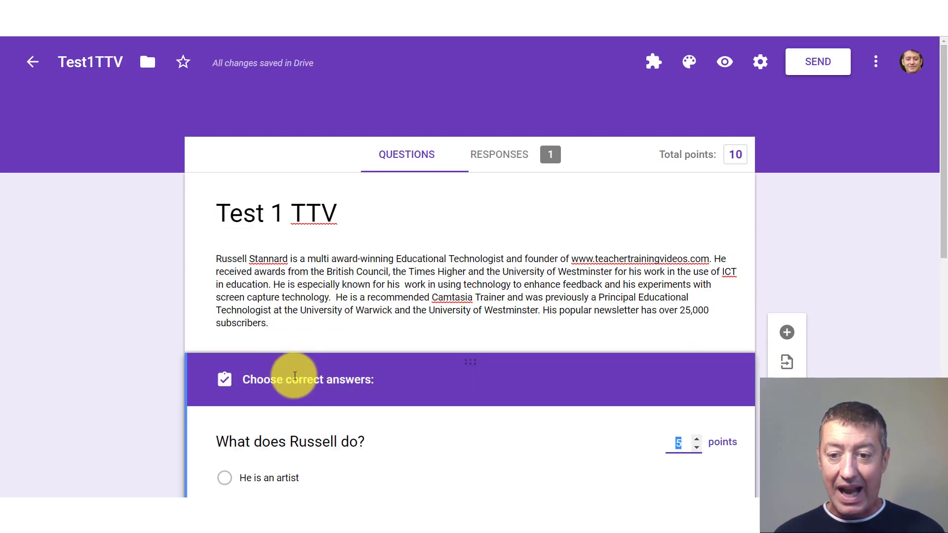
pyautogui.tripleClick(365, 213)
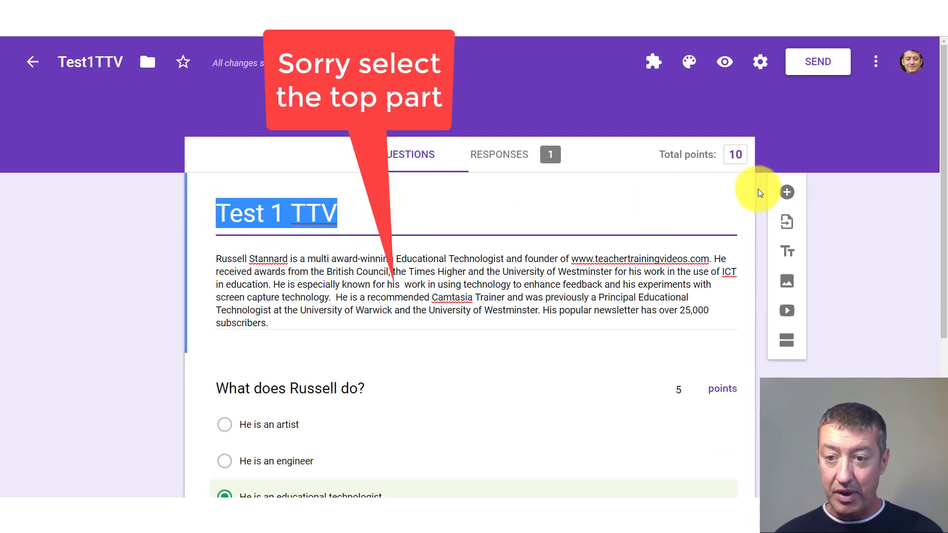
pyautogui.click(787, 193)
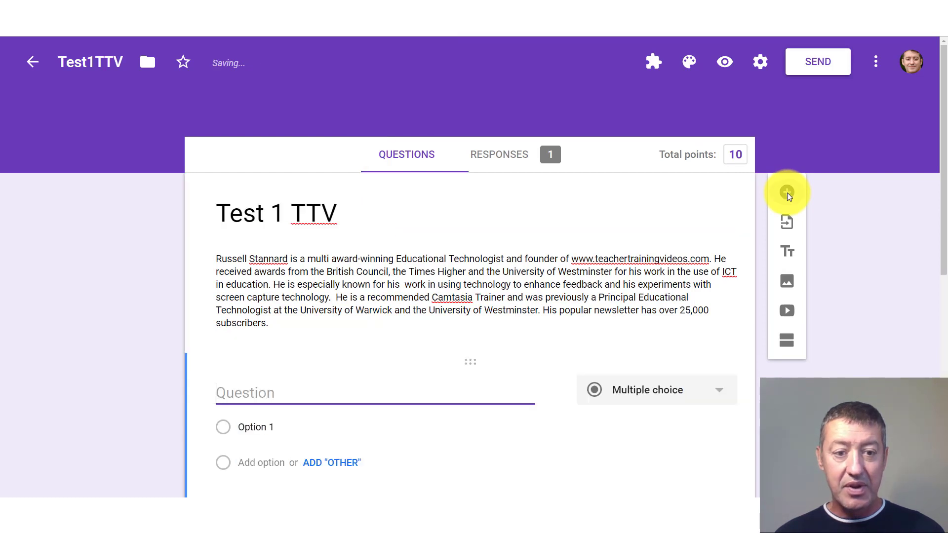
pyautogui.click(719, 390)
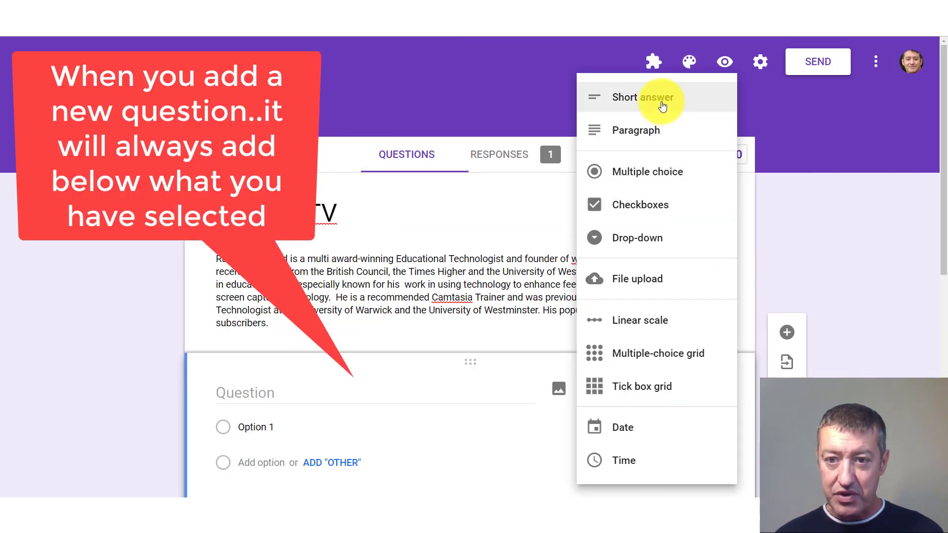
pyautogui.click(662, 103)
pyautogui.click(281, 395)
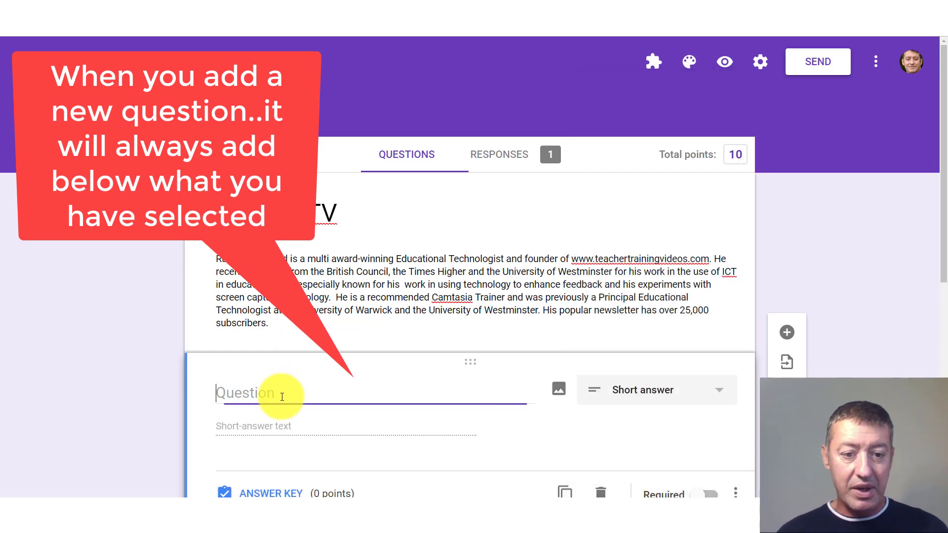
pyautogui.write('What ')
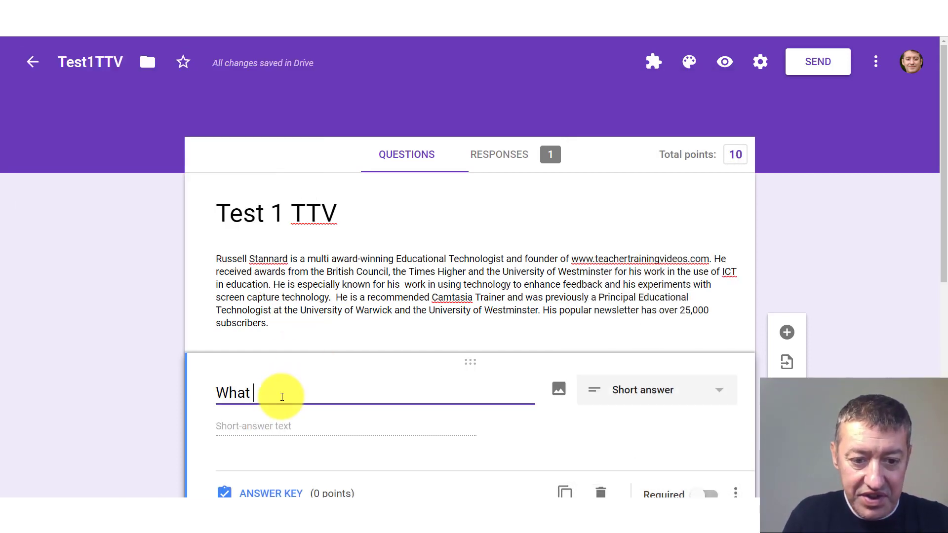
pyautogui.write('is your name')
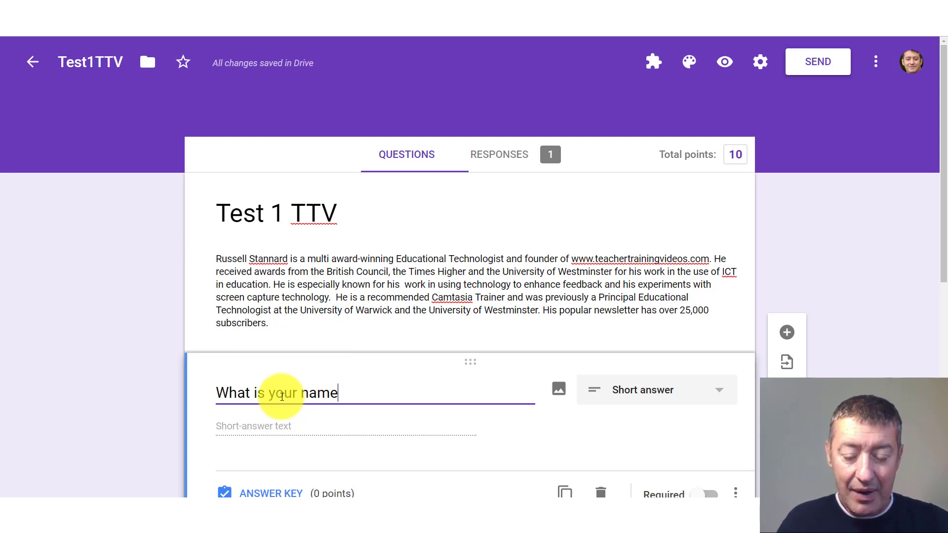
# - Reword the name question as "What is your name and surname?" and make it required
pyautogui.write('?')
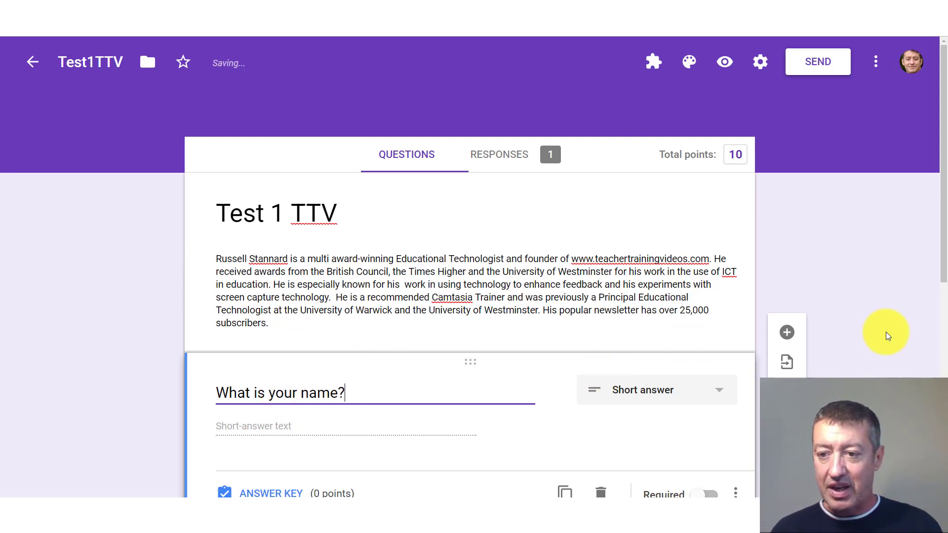
pyautogui.moveTo(944, 257); pyautogui.dragTo(925, 290)
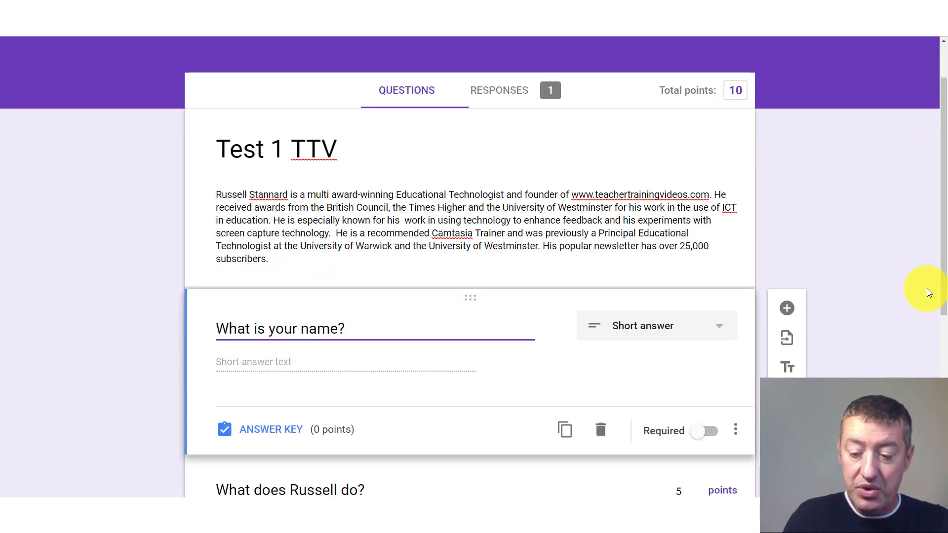
pyautogui.press('BackSpace')
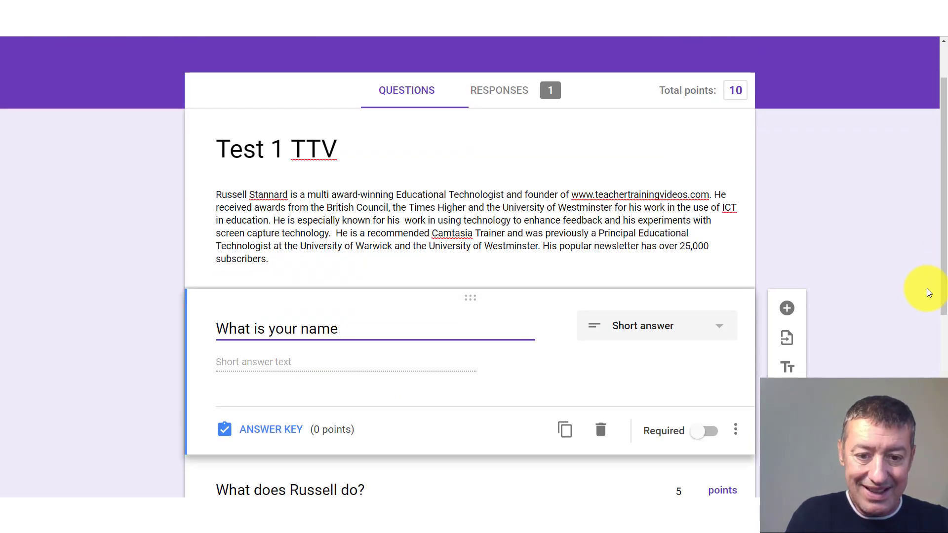
pyautogui.write('a')
pyautogui.press('BackSpace')
pyautogui.write('and surname')
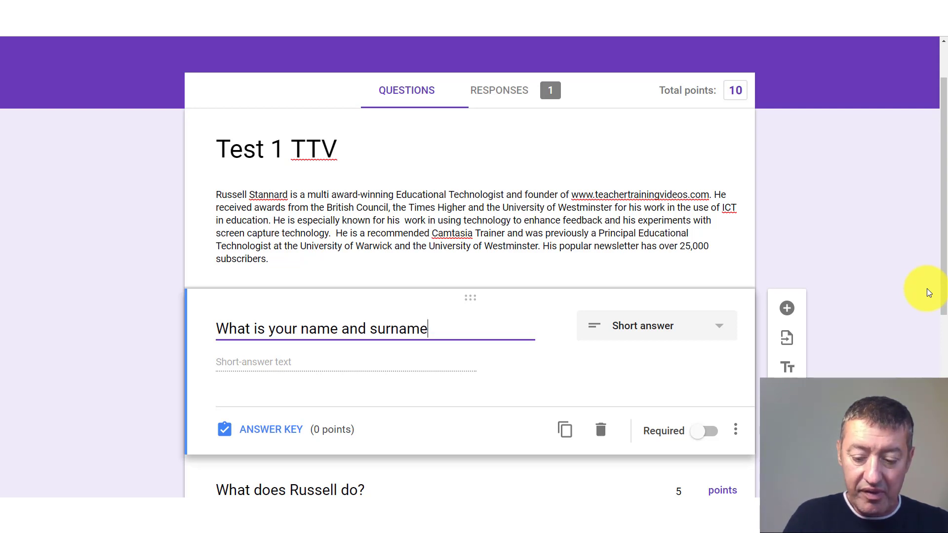
pyautogui.write('?')
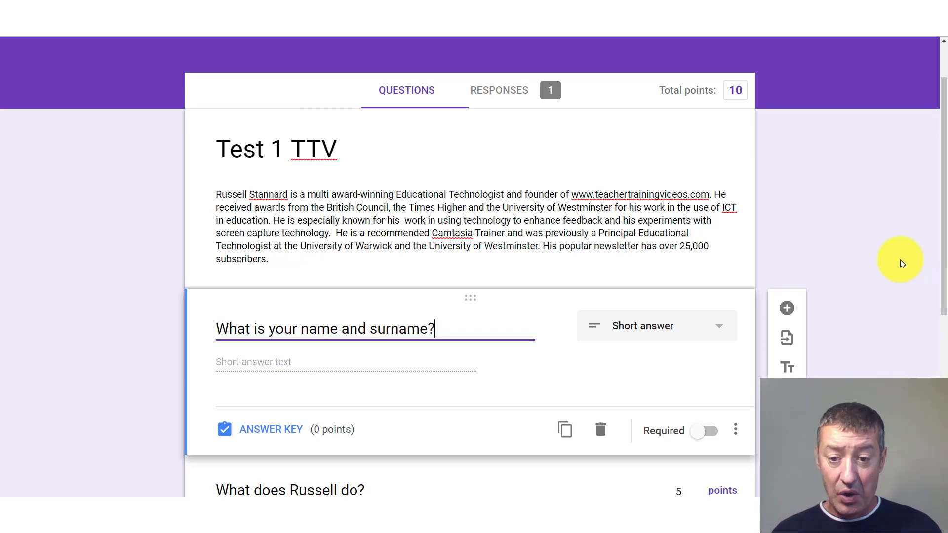
pyautogui.click(709, 433)
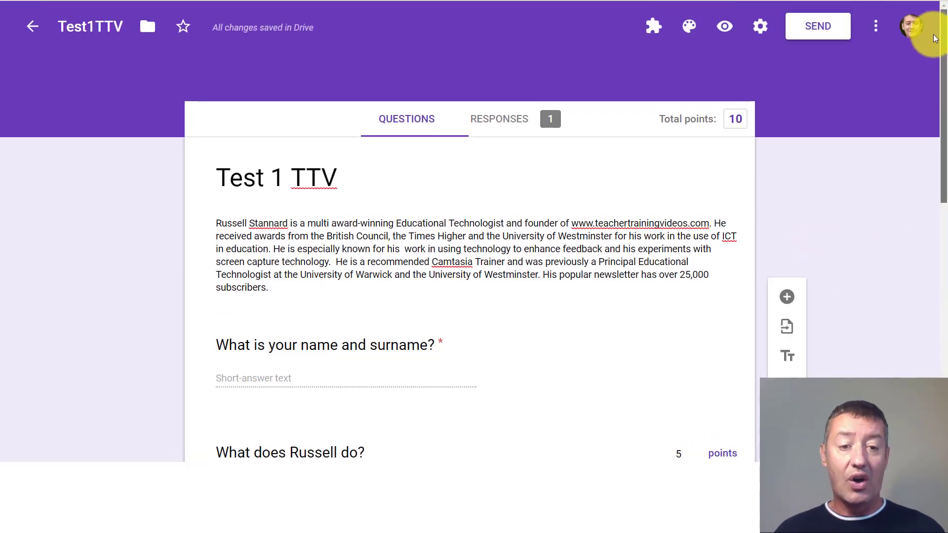
# - Open the form's sending options, switch from email to link sharing, and copy the shortened URL
pyautogui.scroll(-4, 933, 126)
pyautogui.scroll(1, 931, 102)
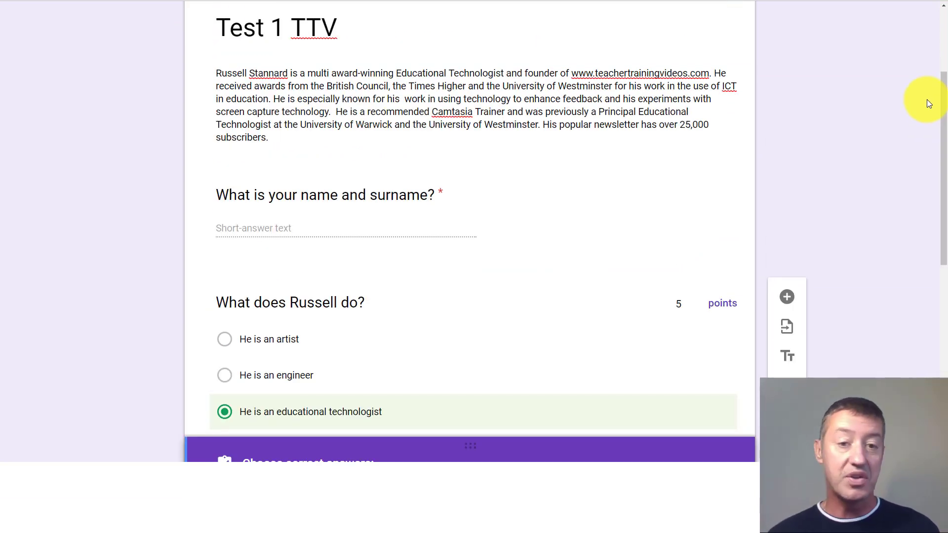
pyautogui.moveTo(942, 92); pyautogui.dragTo(938, 14)
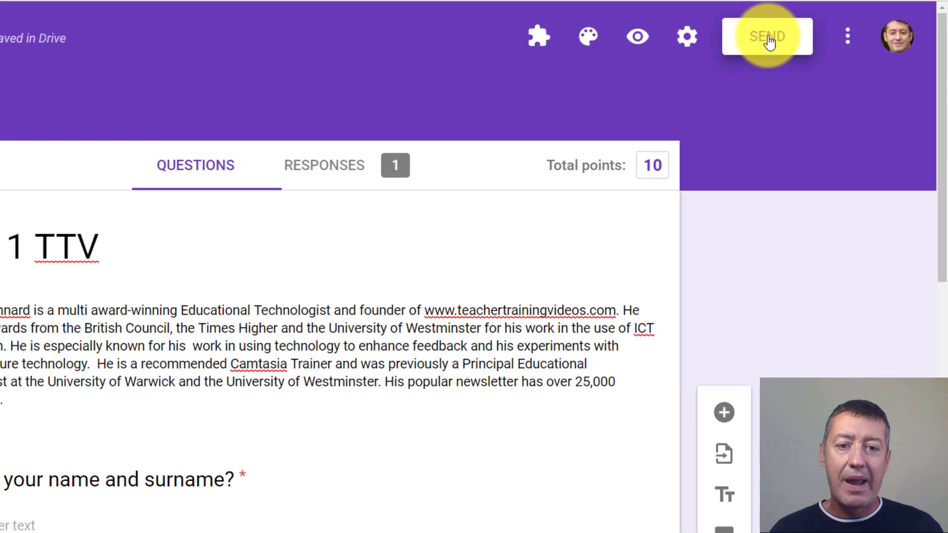
pyautogui.click(818, 63)
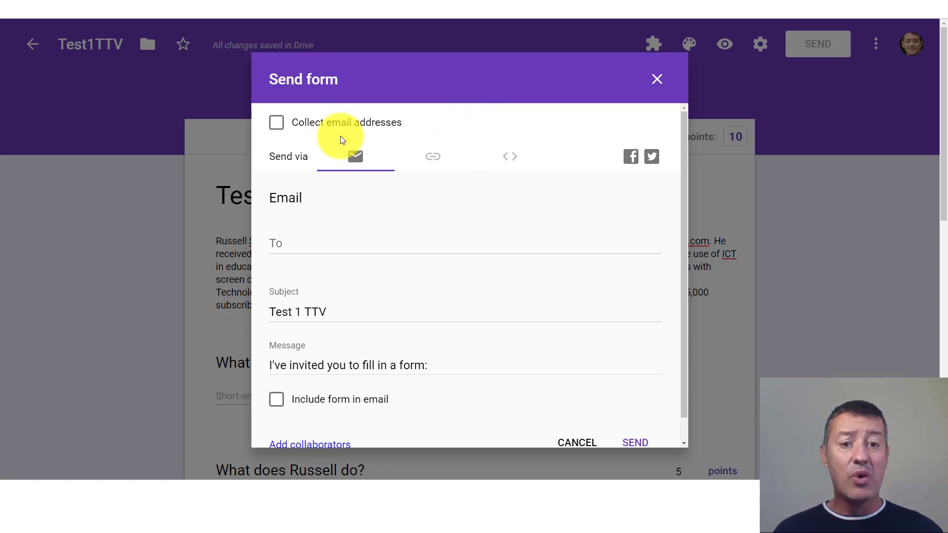
pyautogui.click(290, 245)
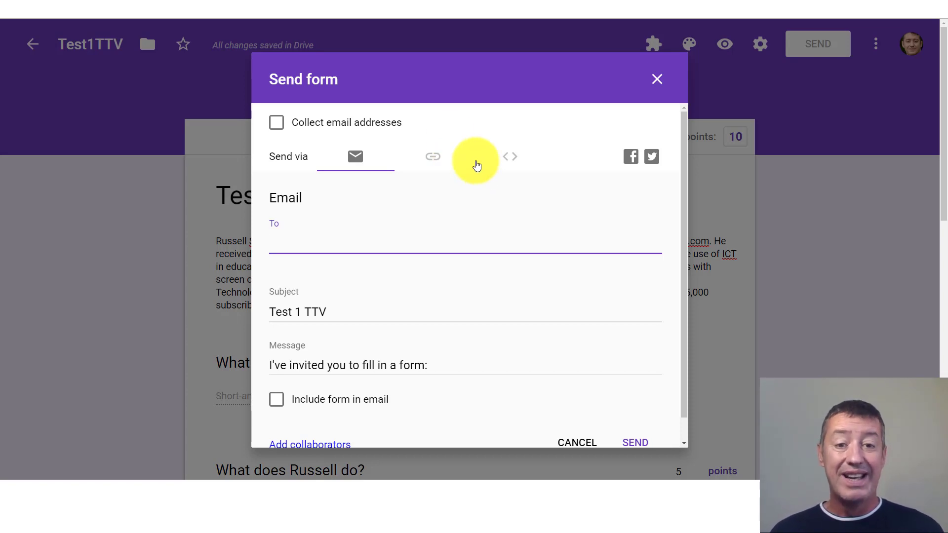
pyautogui.click(433, 157)
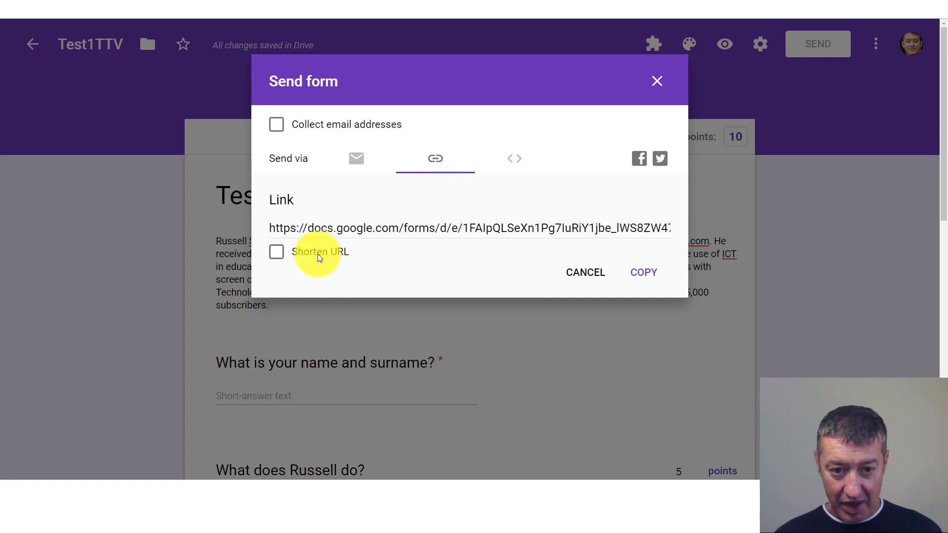
pyautogui.click(277, 253)
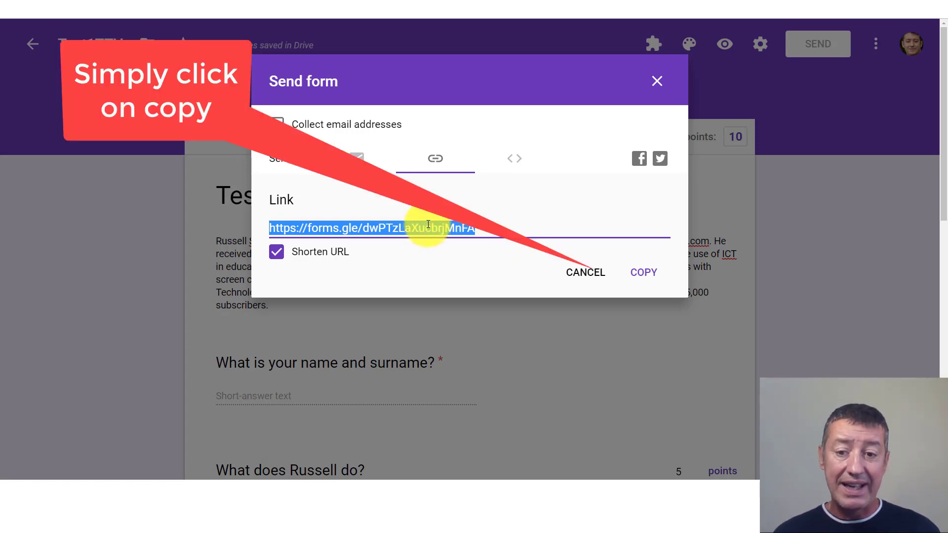
pyautogui.click(637, 280)
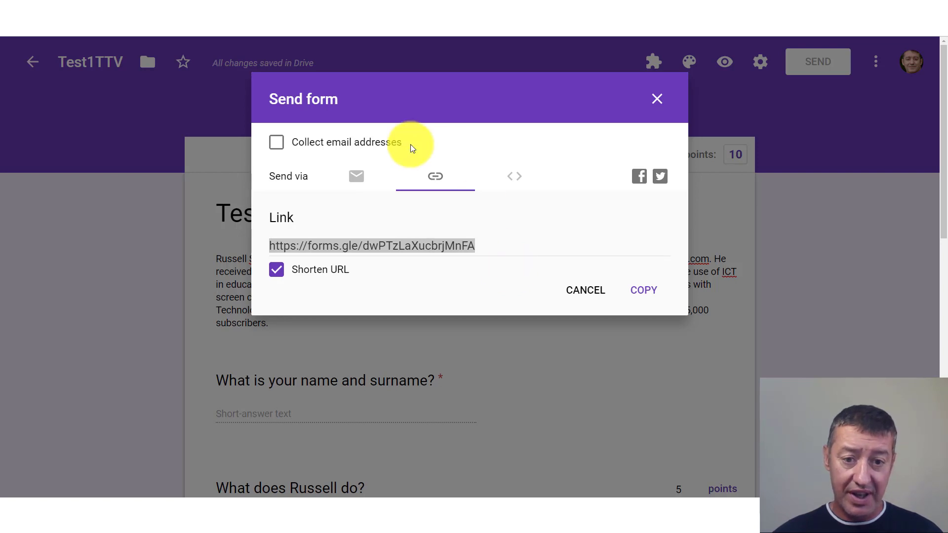
pyautogui.click(642, 289)
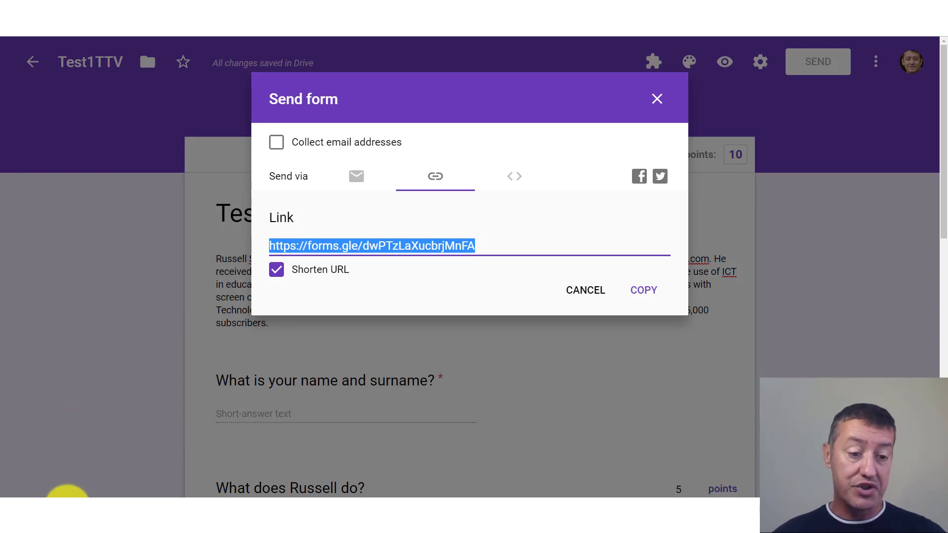
# - Switch to the Microsoft Edge browser and load the quiz from the copied short link
pyautogui.click(64, 511)
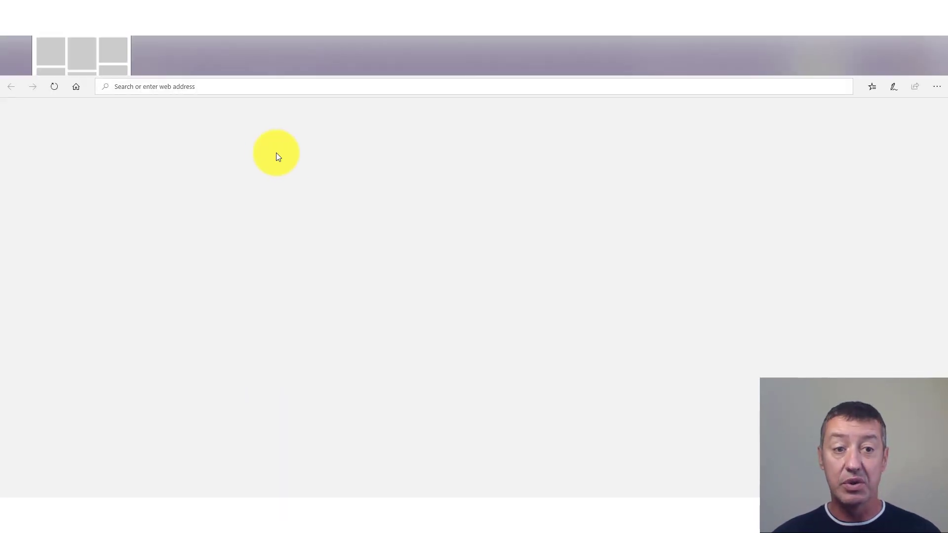
pyautogui.click(204, 90)
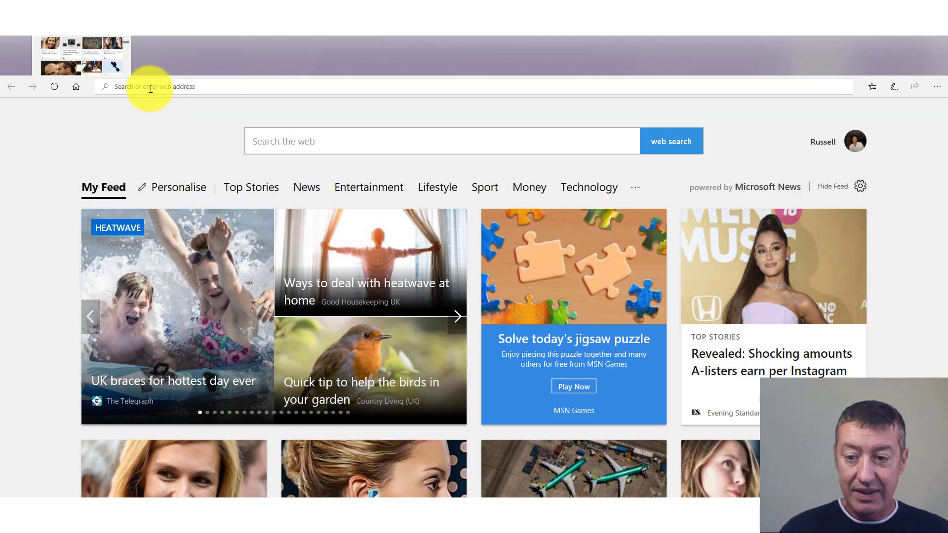
pyautogui.click(111, 90)
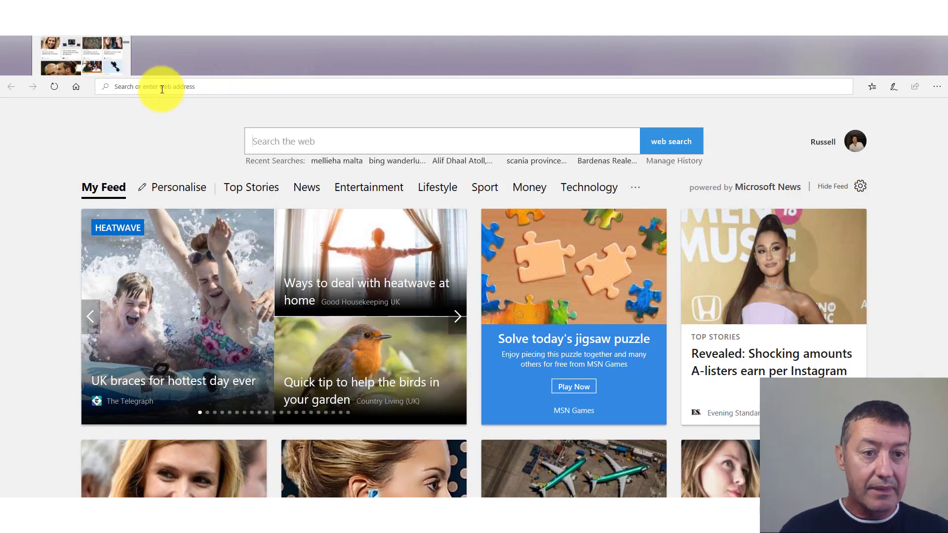
pyautogui.hotkey('ctrl', 'v')
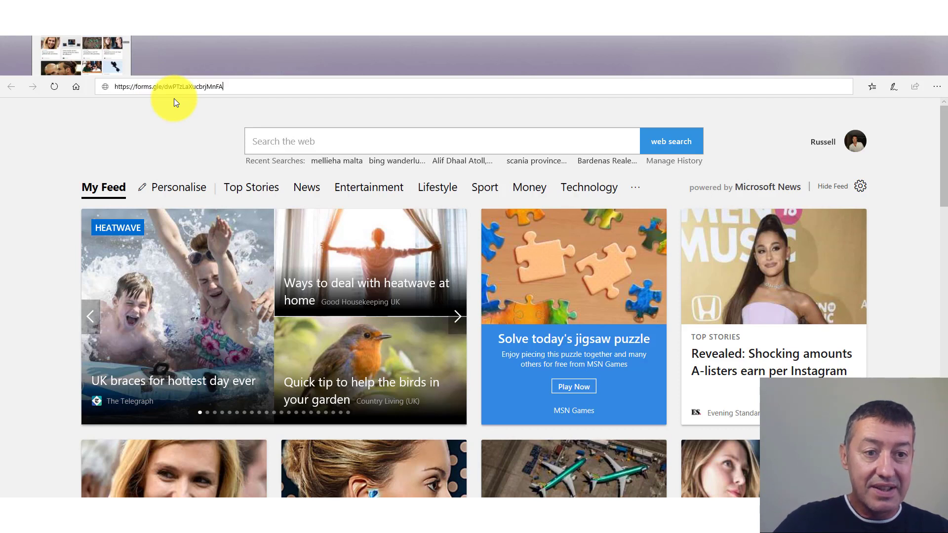
pyautogui.press('Return')
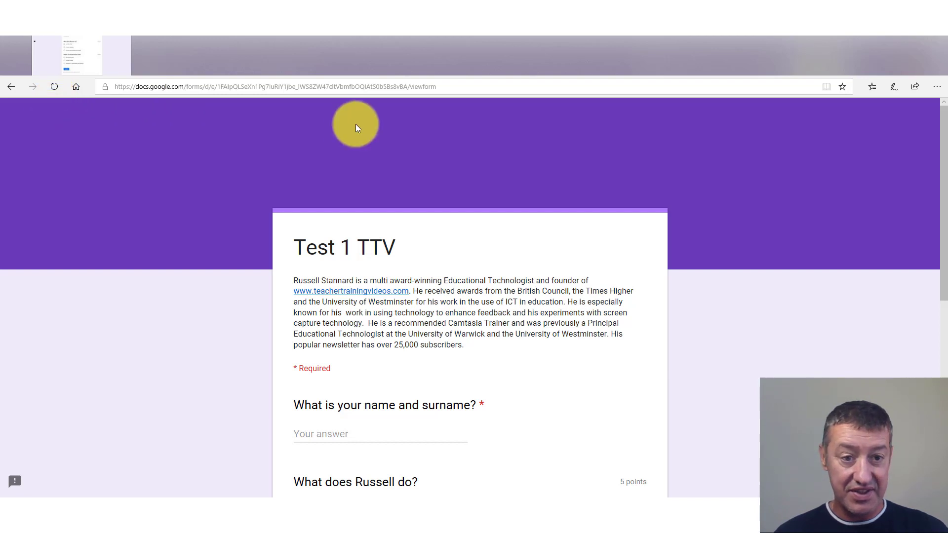
# - Fill in the respondent's full name, answer "He is an engineer" and "University of Westminster and Warwick", and submit the quiz
pyautogui.scroll(-2, 940, 168)
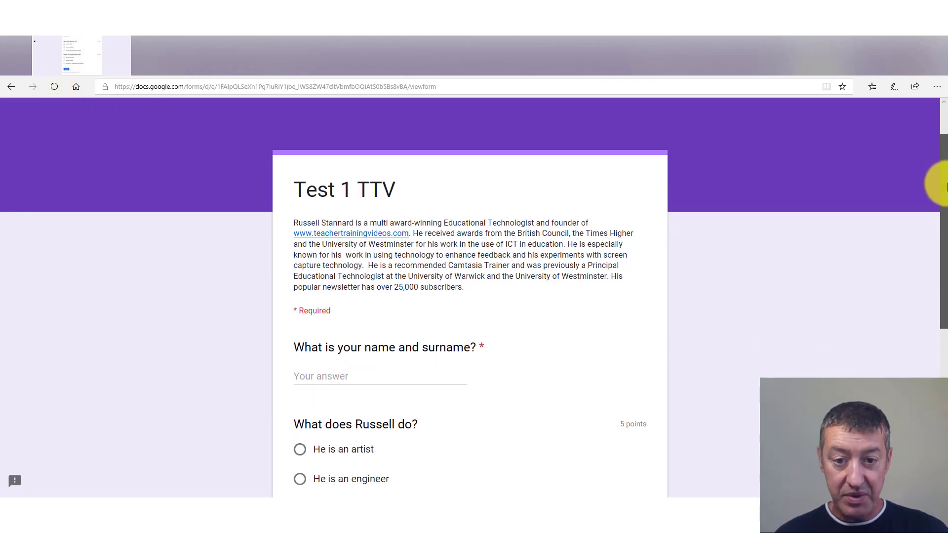
pyautogui.click(356, 333)
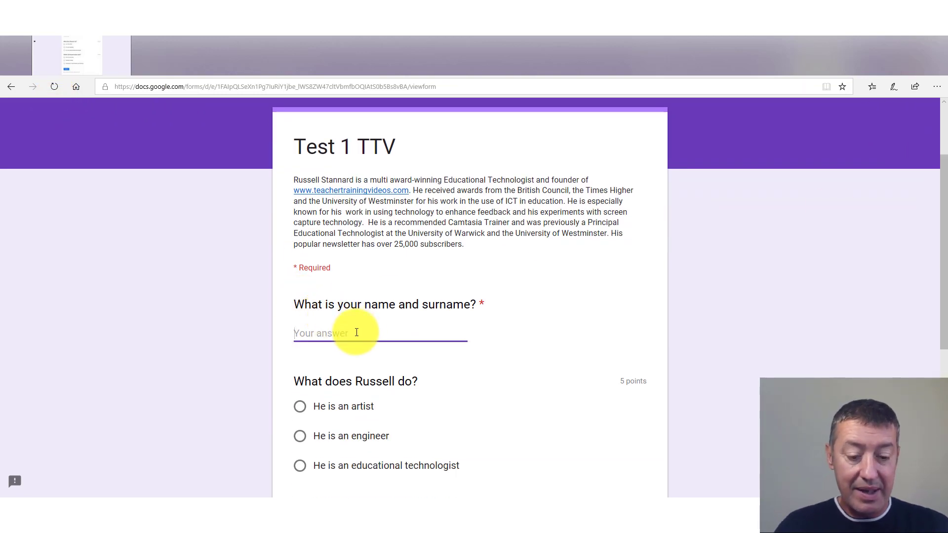
pyautogui.write('Russell Stannard')
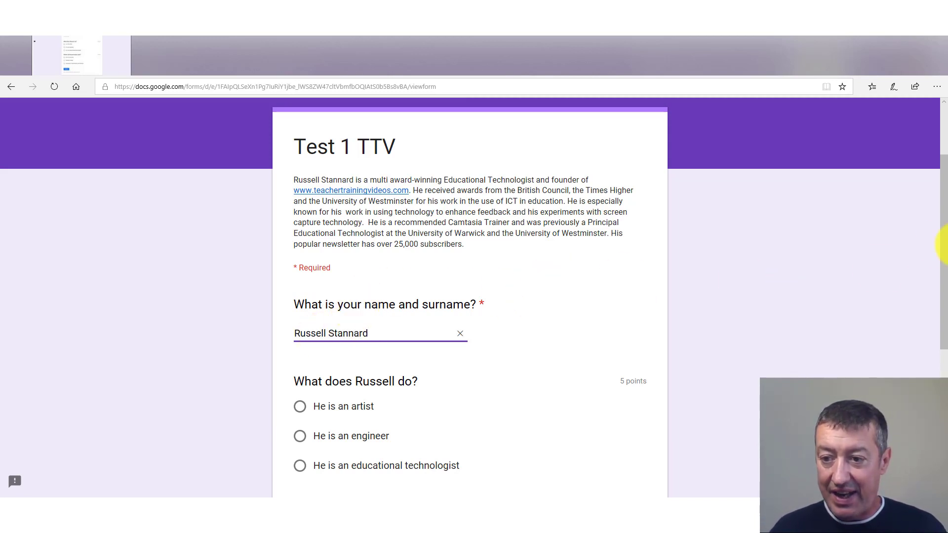
pyautogui.moveTo(945, 247); pyautogui.dragTo(941, 306)
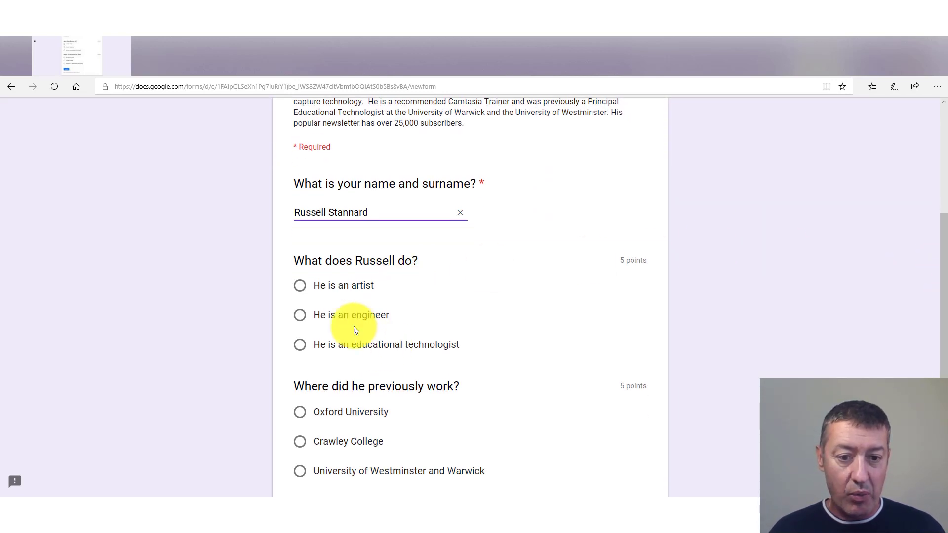
pyautogui.click(300, 315)
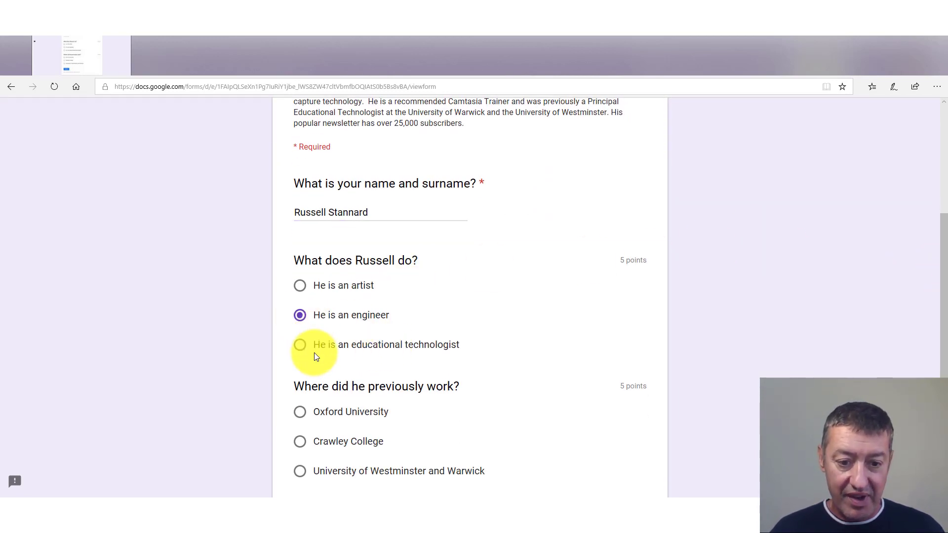
pyautogui.click(300, 472)
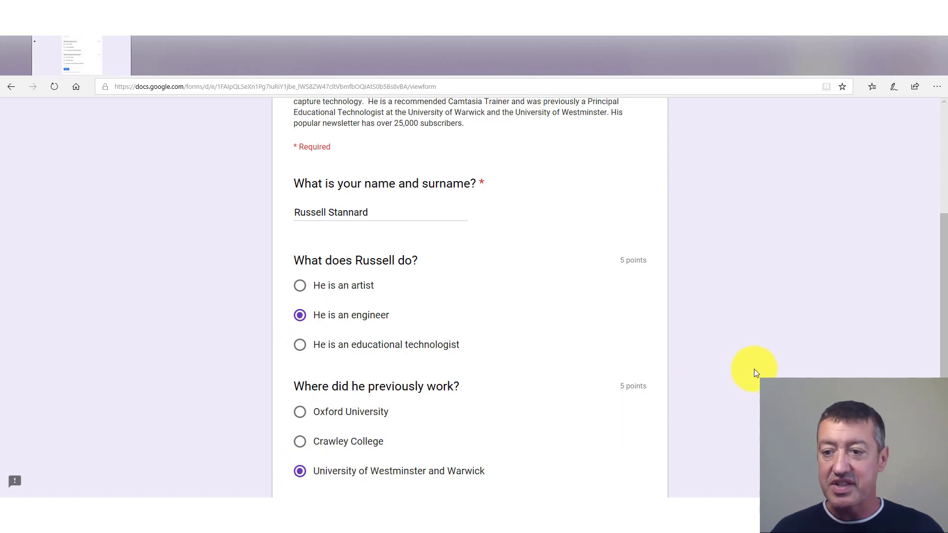
pyautogui.moveTo(941, 321); pyautogui.dragTo(946, 274)
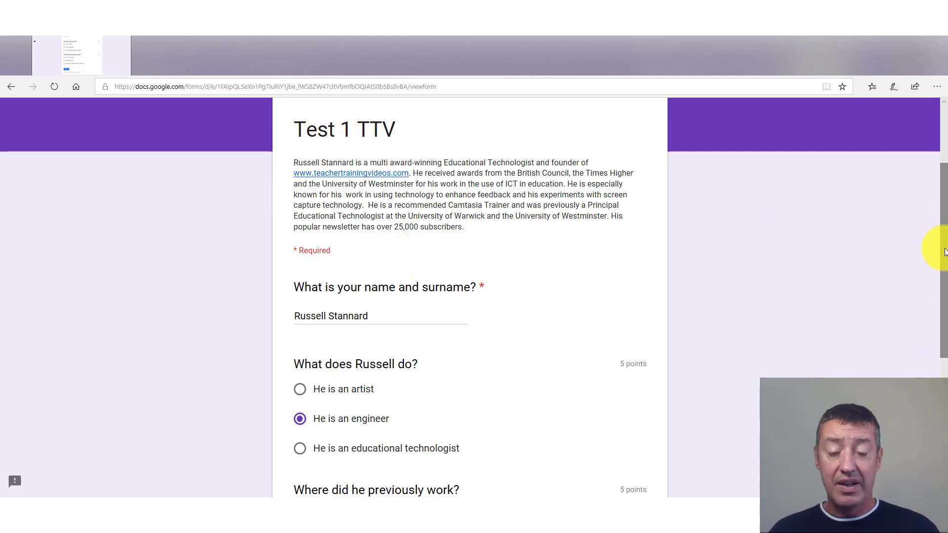
pyautogui.moveTo(938, 250); pyautogui.dragTo(944, 380)
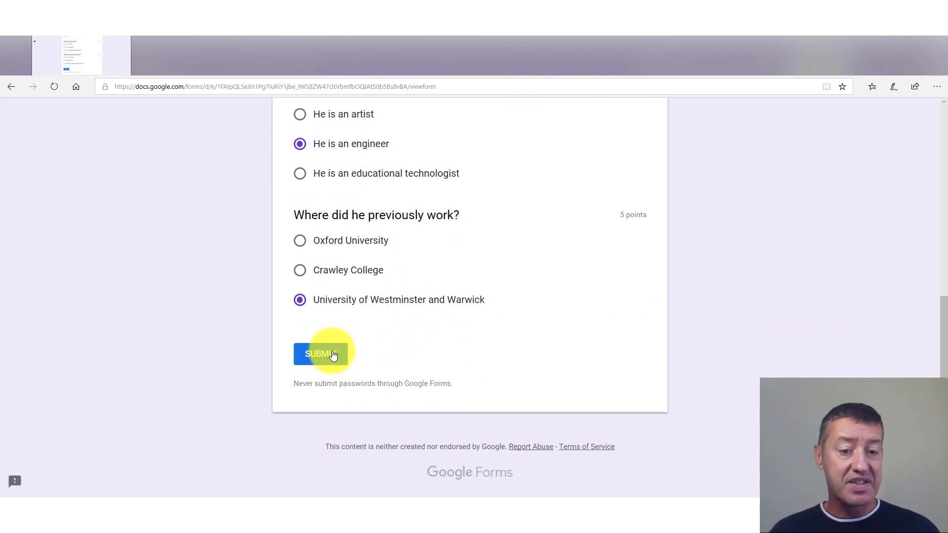
pyautogui.click(316, 357)
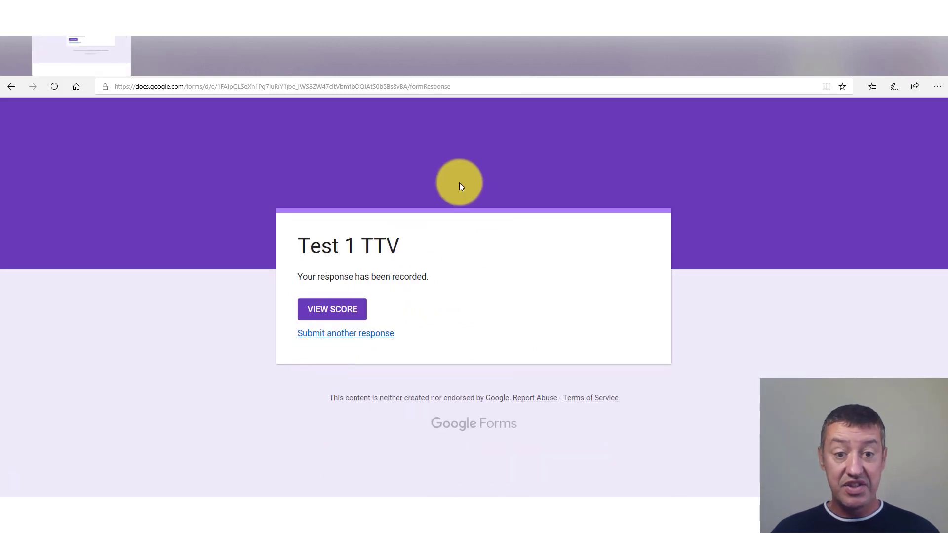
# - View the score of this submission and examine the marks, correct answer and feedback for each question
pyautogui.click(332, 311)
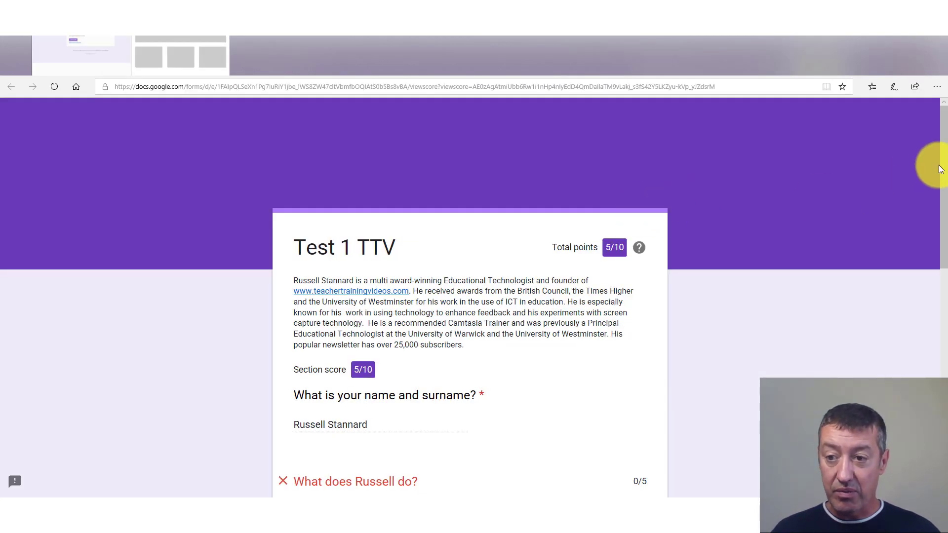
pyautogui.scroll(-3, 932, 163)
pyautogui.scroll(-2, 928, 222)
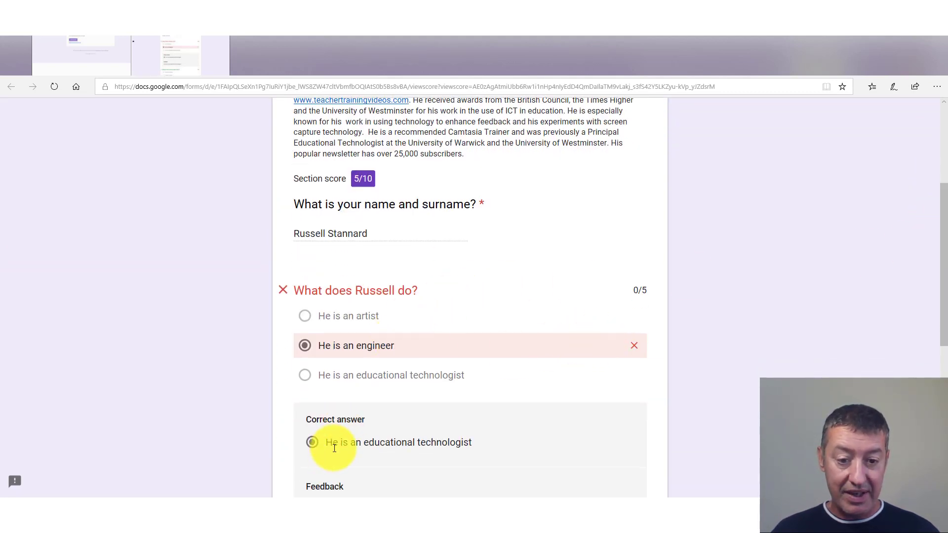
pyautogui.scroll(-2, 946, 321)
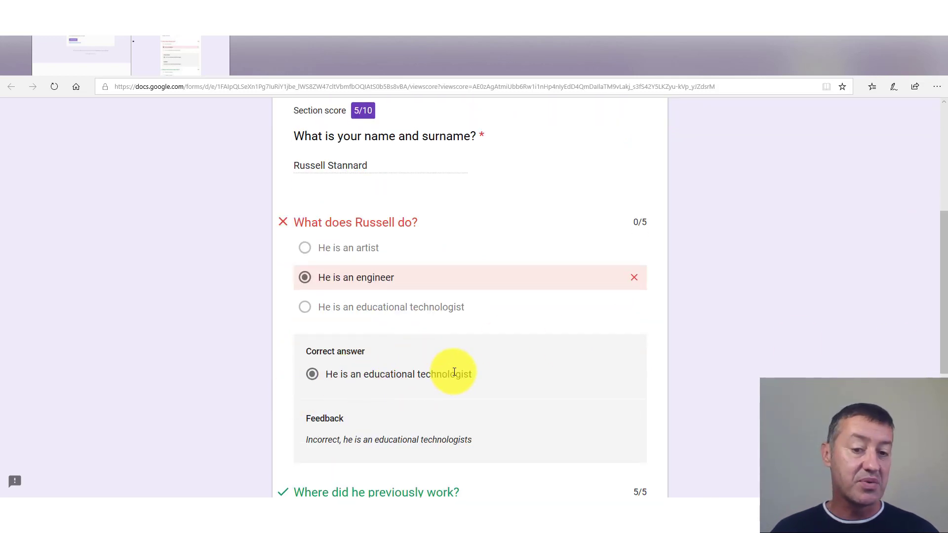
pyautogui.scroll(-1, 946, 326)
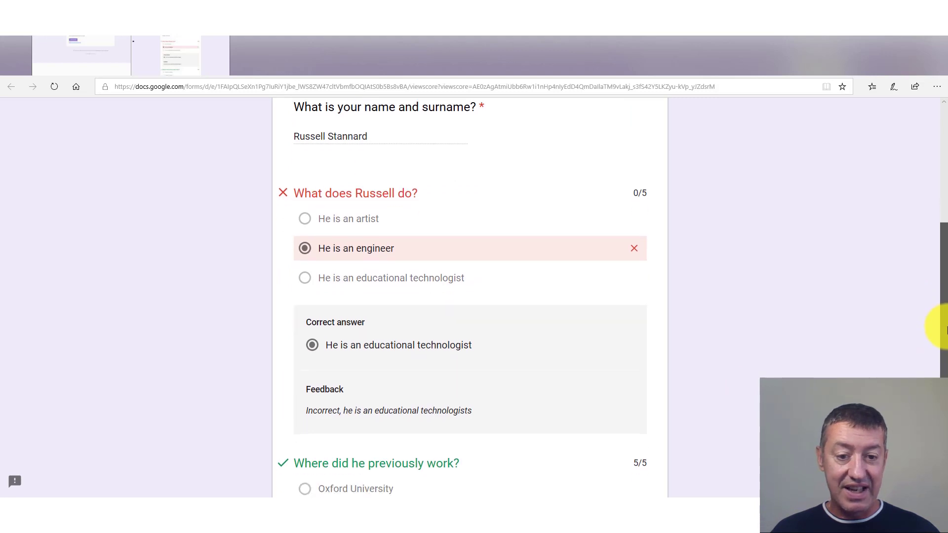
pyautogui.scroll(-6, 946, 335)
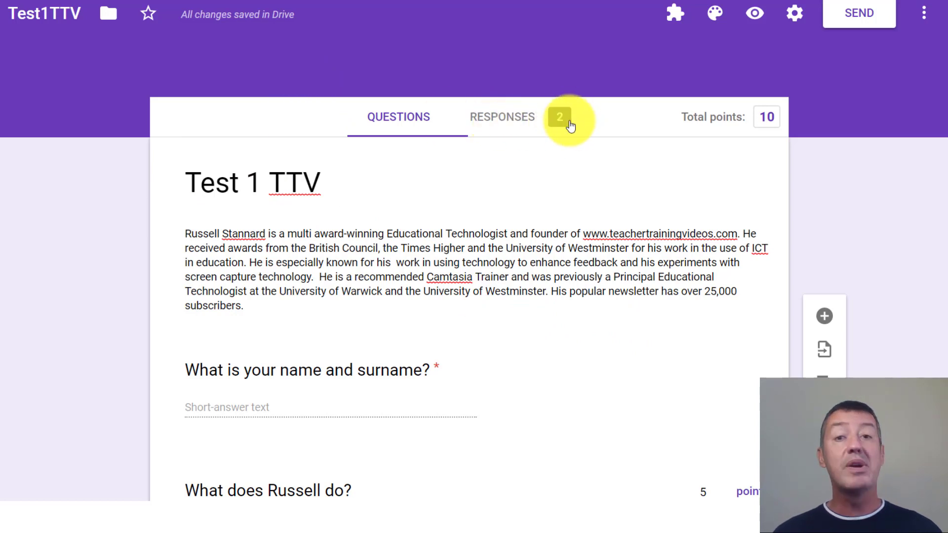
# - Open the quiz's responses and examine the summary's score insights, points distribution and answer charts for each question
pyautogui.click(506, 121)
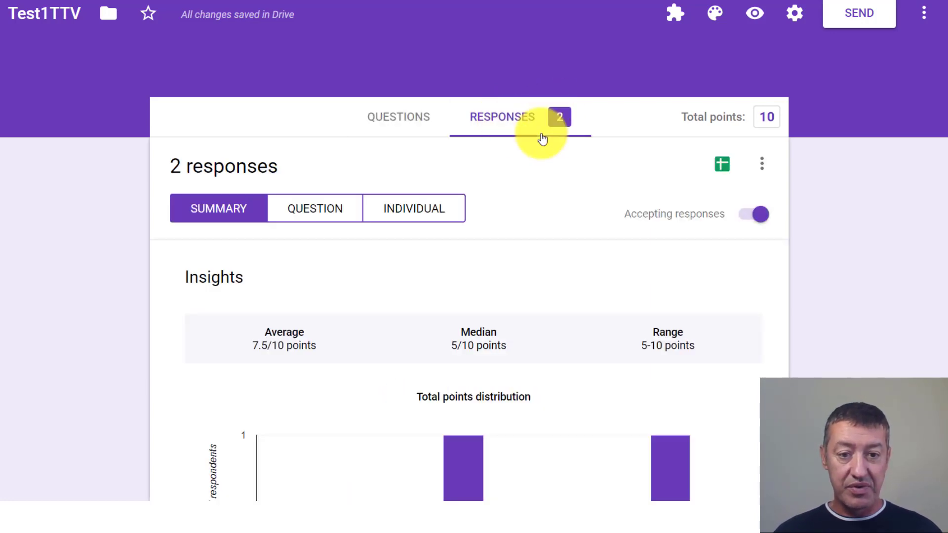
pyautogui.scroll(-3, 473, 267)
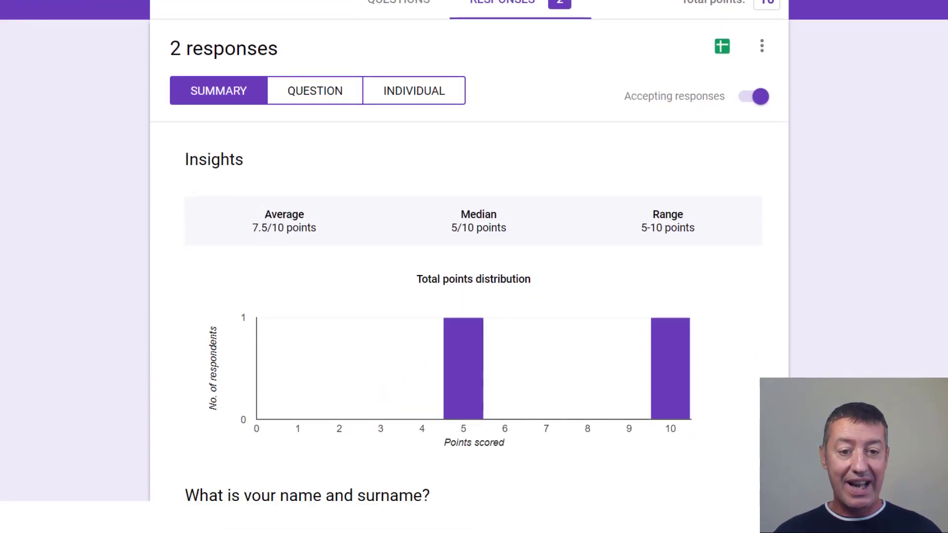
pyautogui.scroll(2, 474, 266)
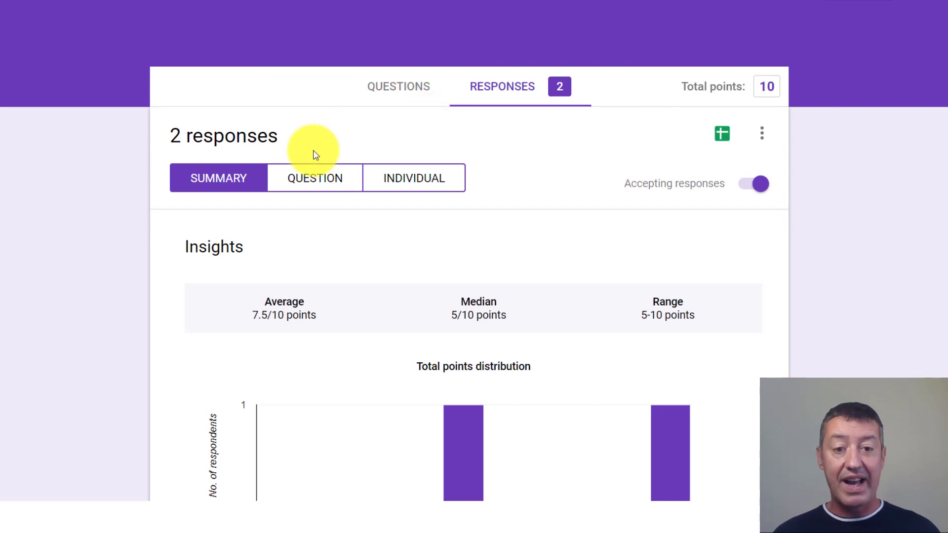
pyautogui.scroll(-6, 932, 88)
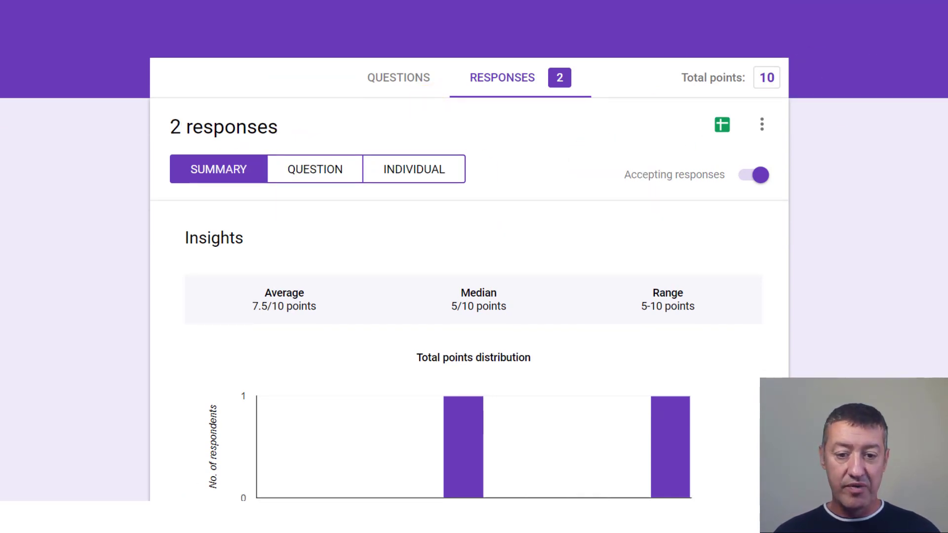
pyautogui.scroll(-10, 474, 267)
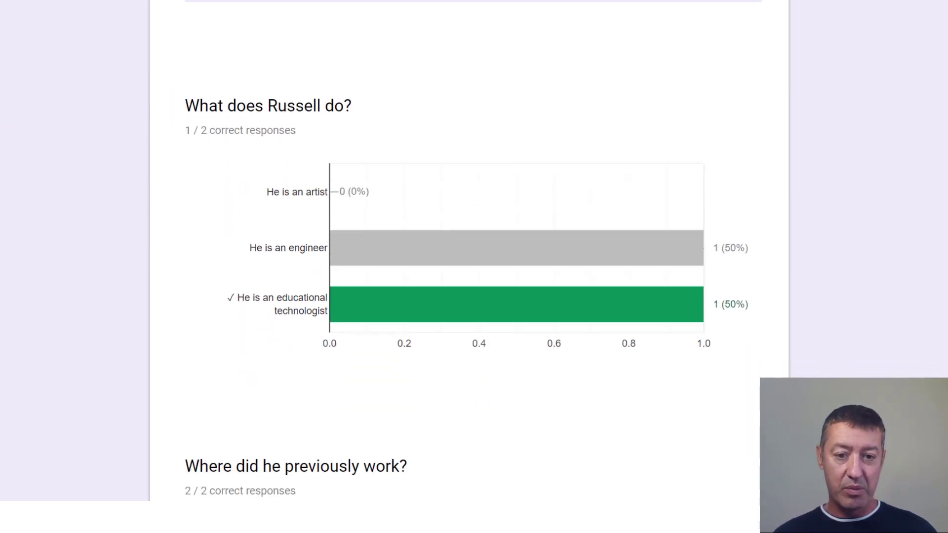
pyautogui.scroll(16, 405, 127)
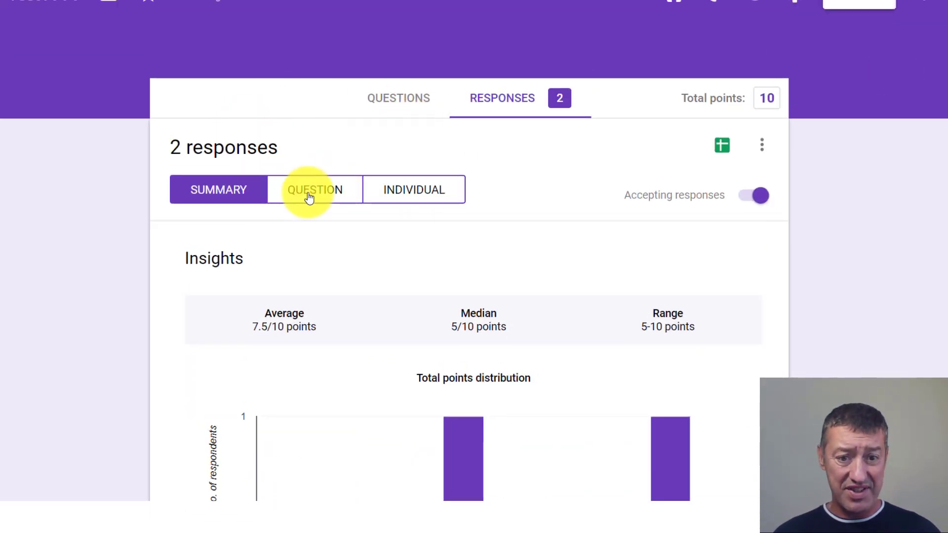
# - Switch to the individual responses and examine the first respondent's answers, marks and feedback
pyautogui.click(407, 193)
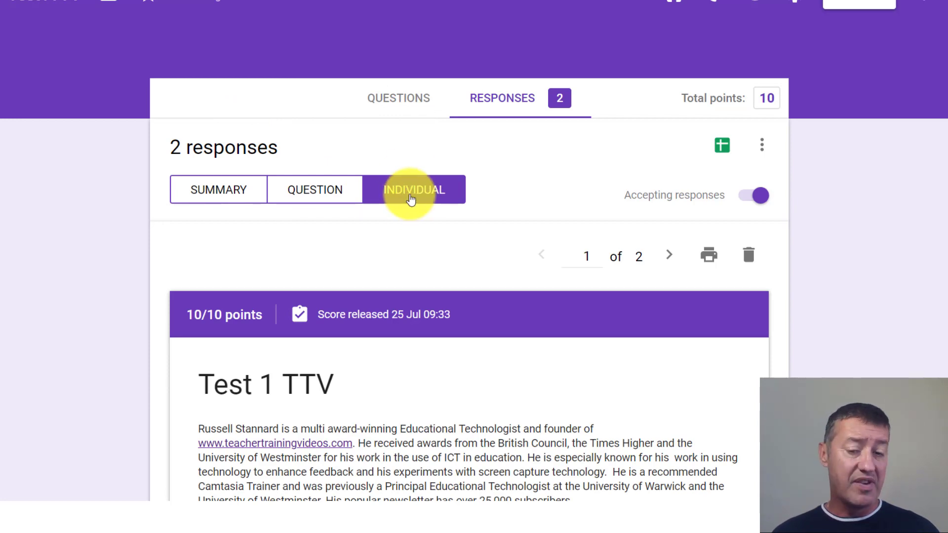
pyautogui.scroll(-8, 474, 250)
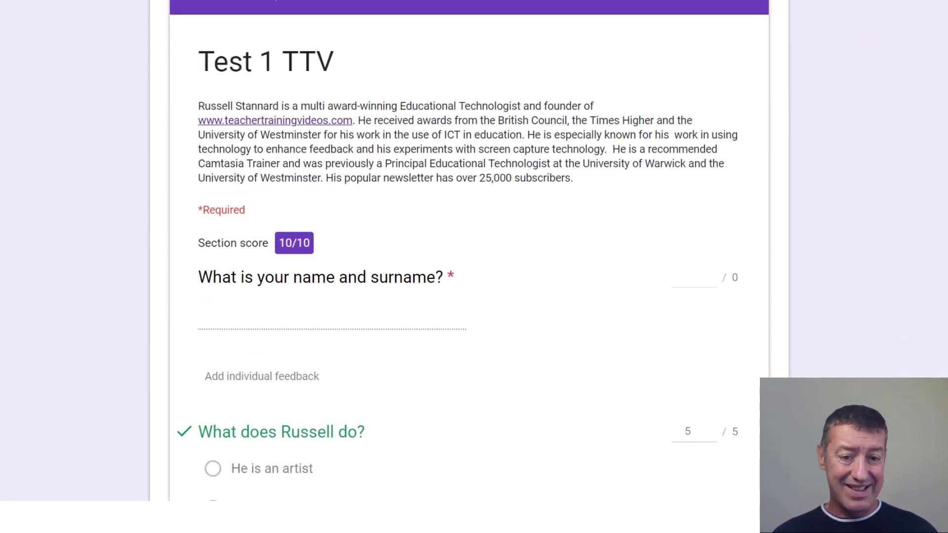
pyautogui.scroll(-2, 469, 251)
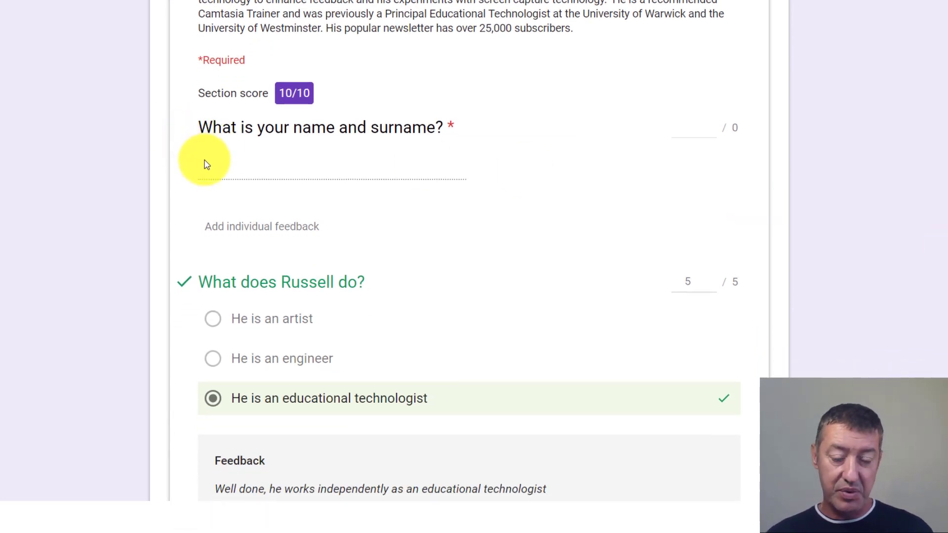
pyautogui.scroll(-8, 469, 251)
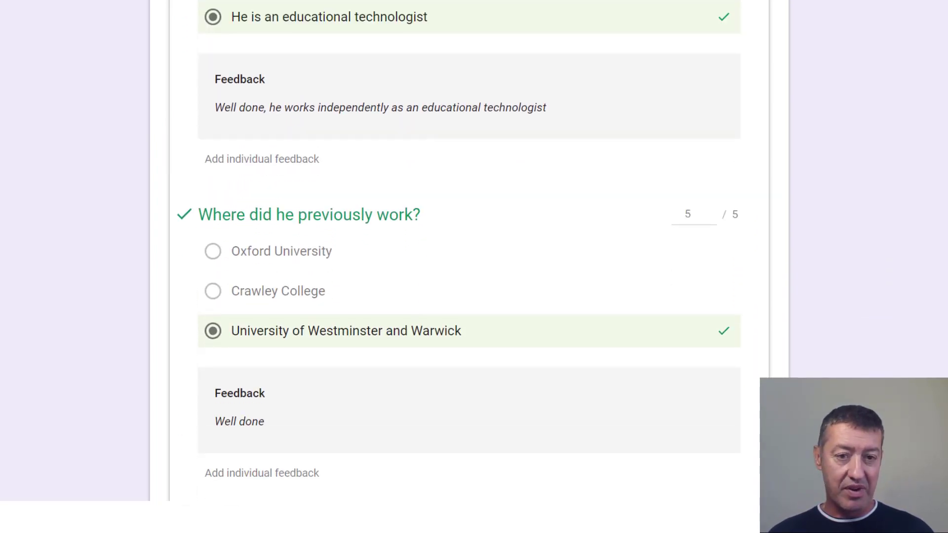
# - Go to the second individual response and review its name entry, marks, correct answer and feedback
pyautogui.scroll(15, 469, 251)
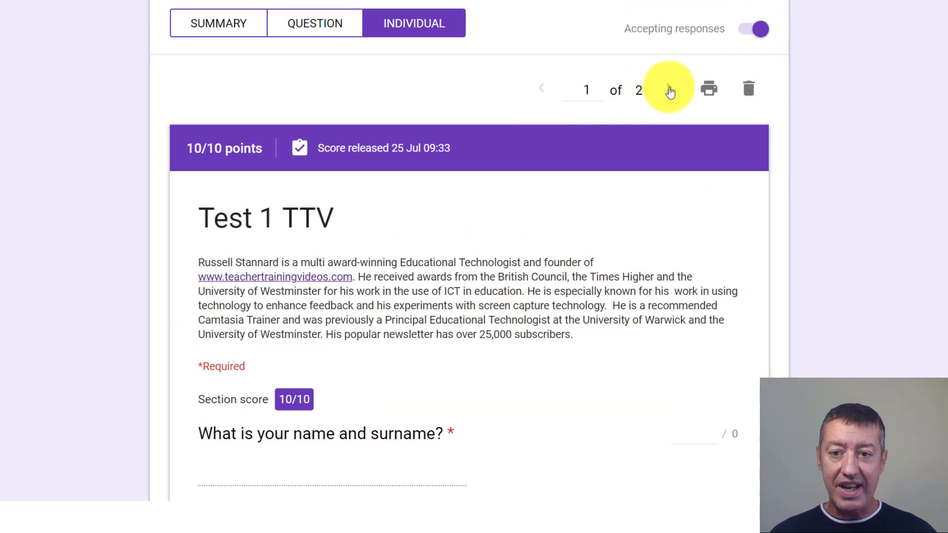
pyautogui.scroll(-5, 640, 252)
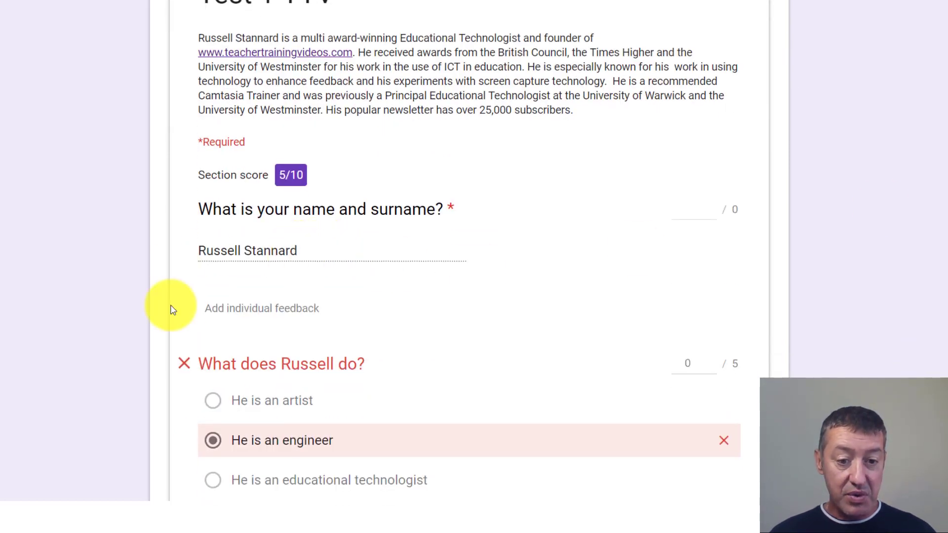
pyautogui.scroll(-3, 433, 255)
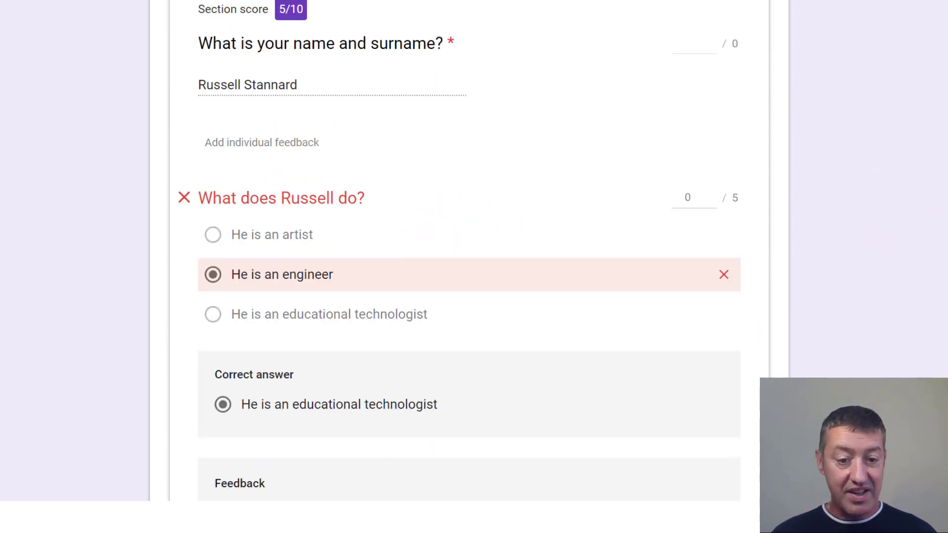
pyautogui.scroll(-5, 436, 281)
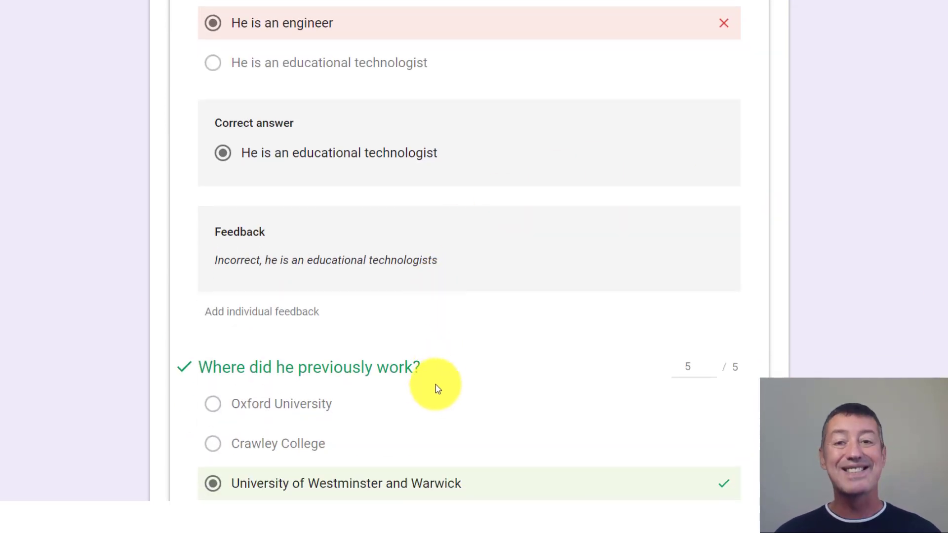
pyautogui.scroll(10, 522, 157)
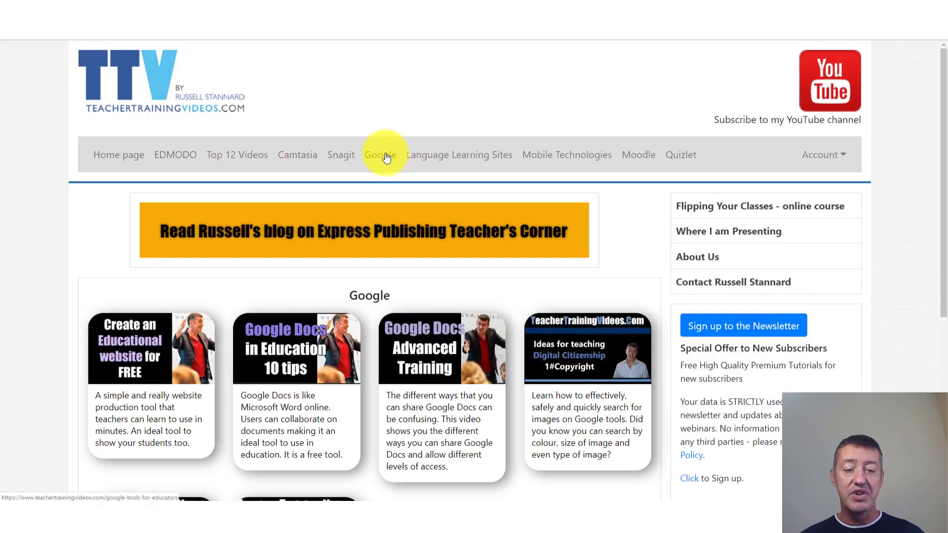
# - On the Teacher Training Videos website, open the Google section and look through its tutorials down to the contact area
pyautogui.click(369, 149)
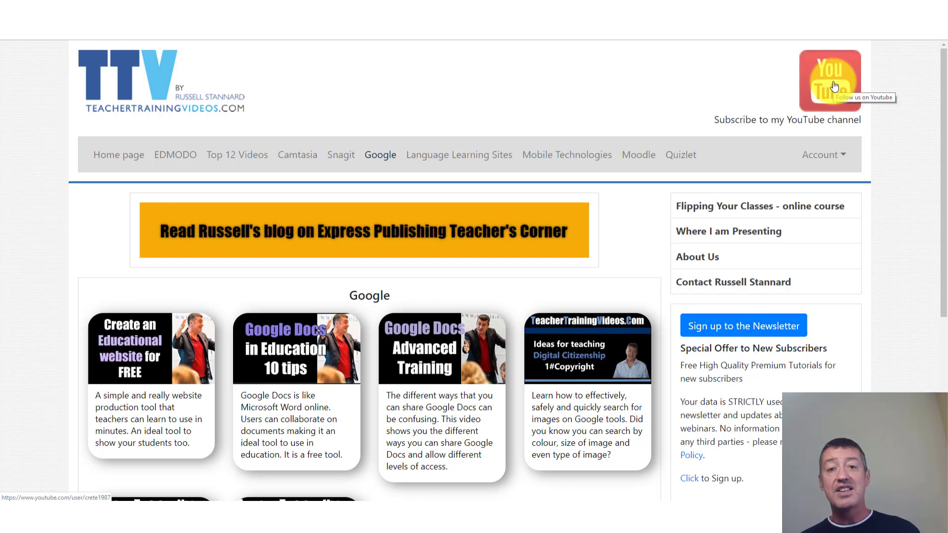
pyautogui.moveTo(944, 157); pyautogui.dragTo(924, 344)
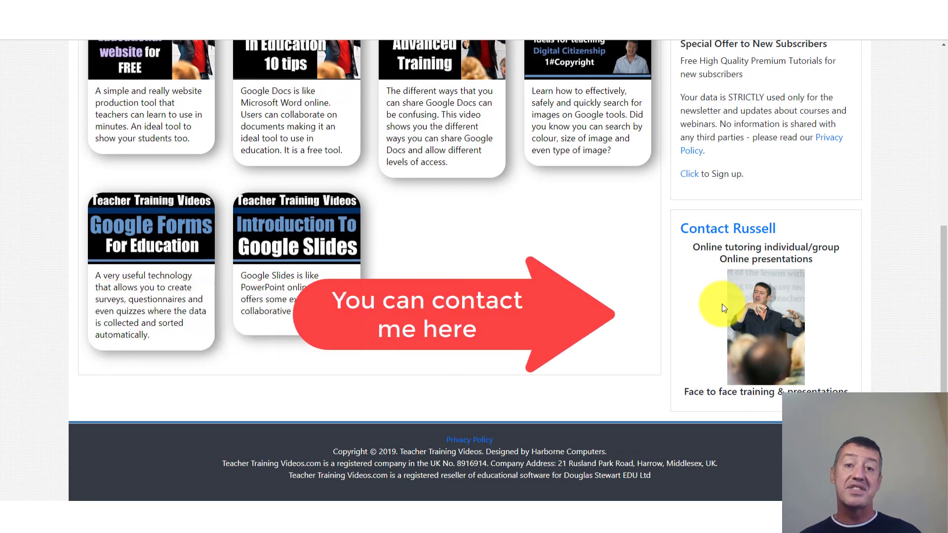